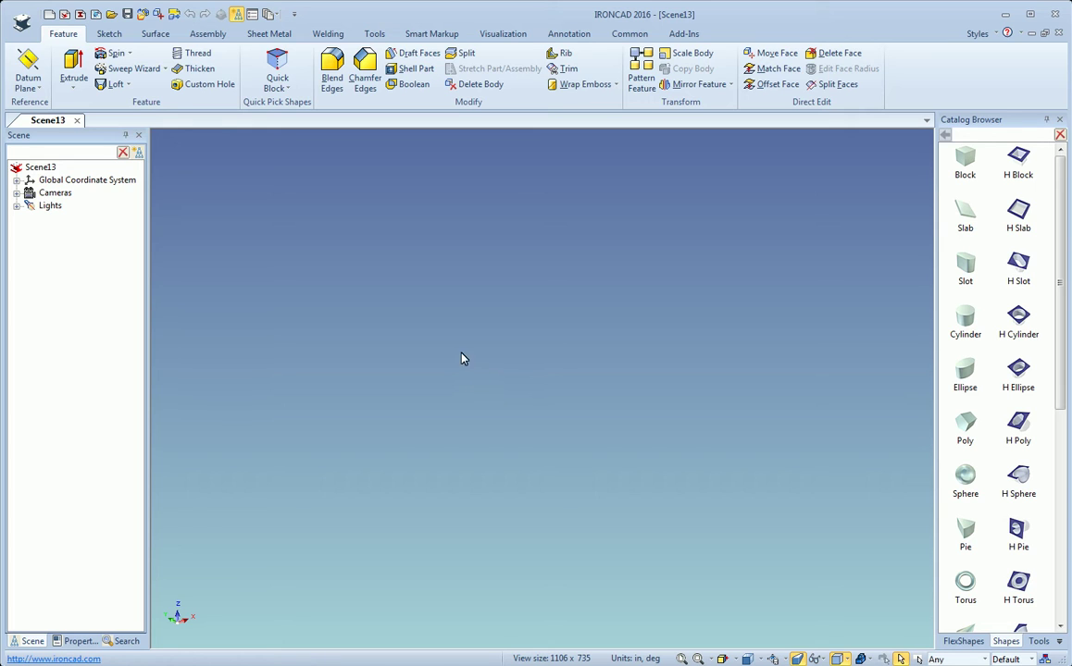
Start a file import and turn off importing as reference geometry, including the combine options for solid, surface and wire frame data
click(159, 15)
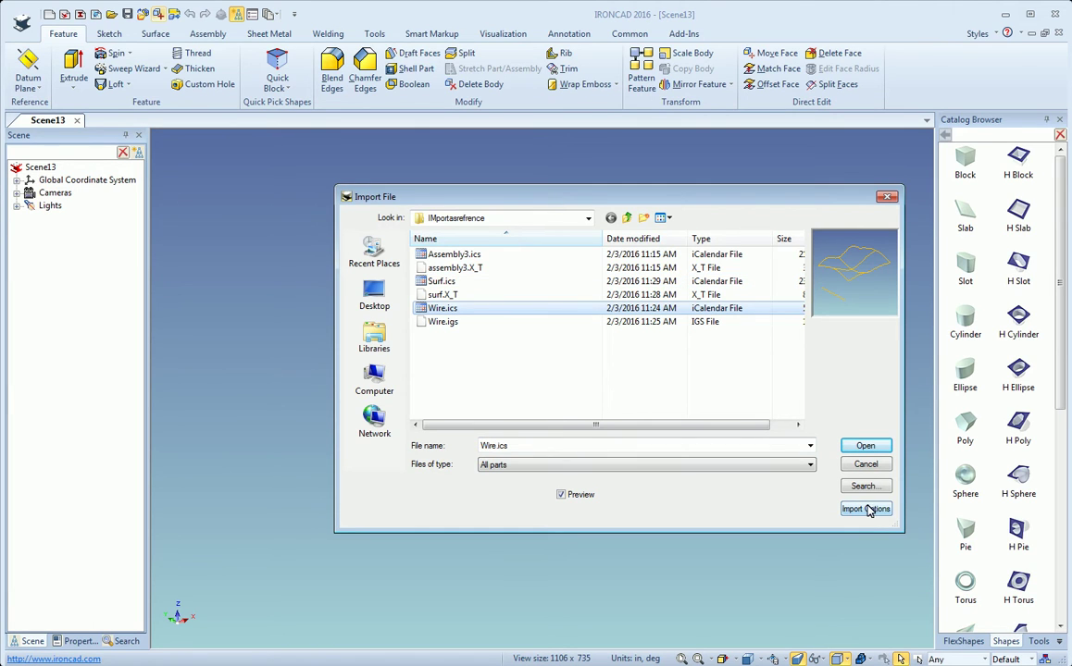
click(866, 509)
click(480, 321)
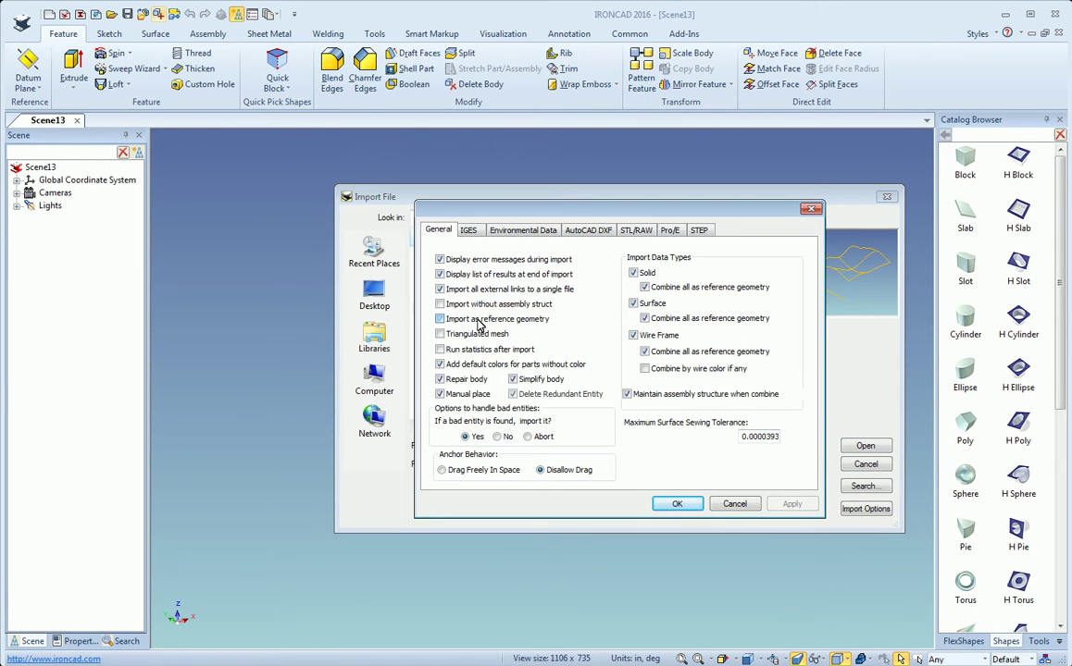
click(645, 318)
click(645, 352)
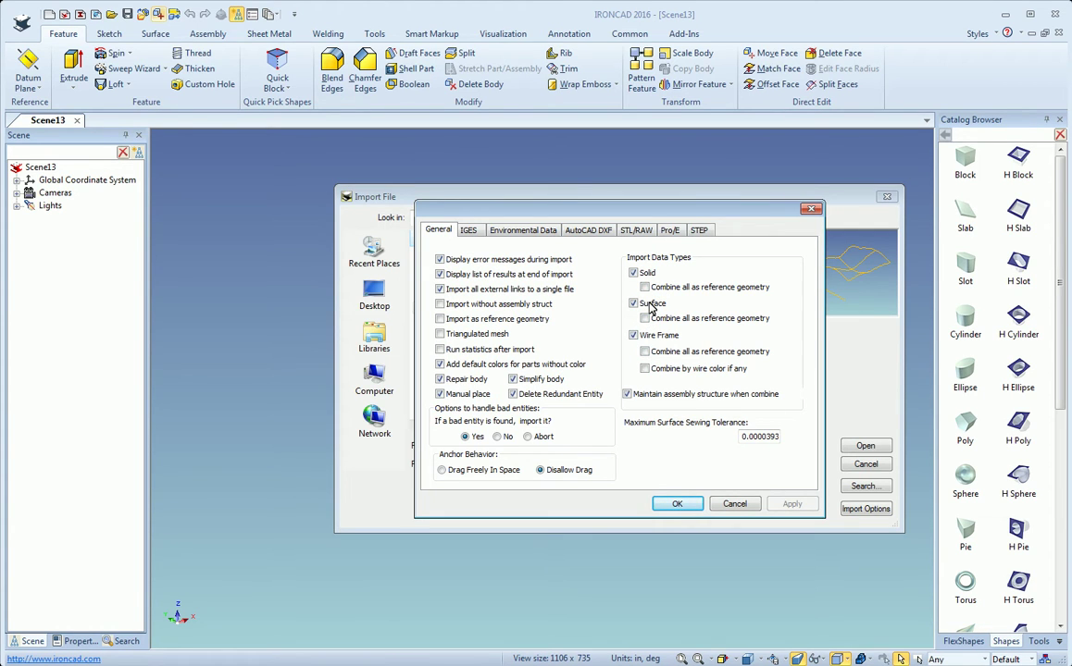
click(679, 504)
Import assembly3.X_T, place it in the scene, and expand Assembly3 with its Assembly2 and Assembly1 branches in the scene tree
click(477, 269)
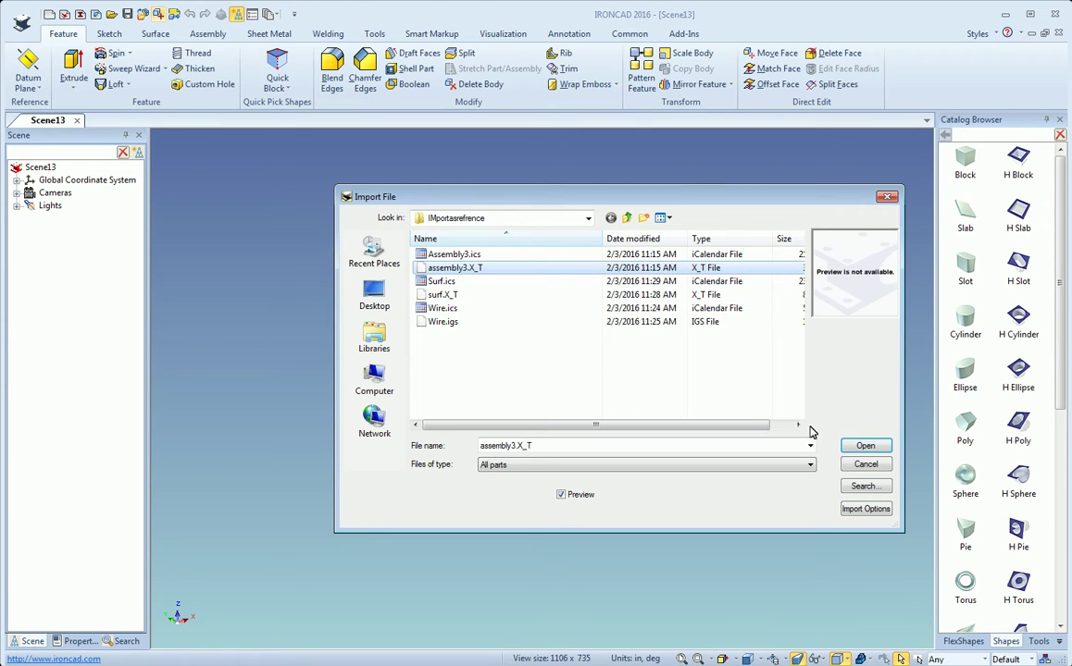
click(864, 446)
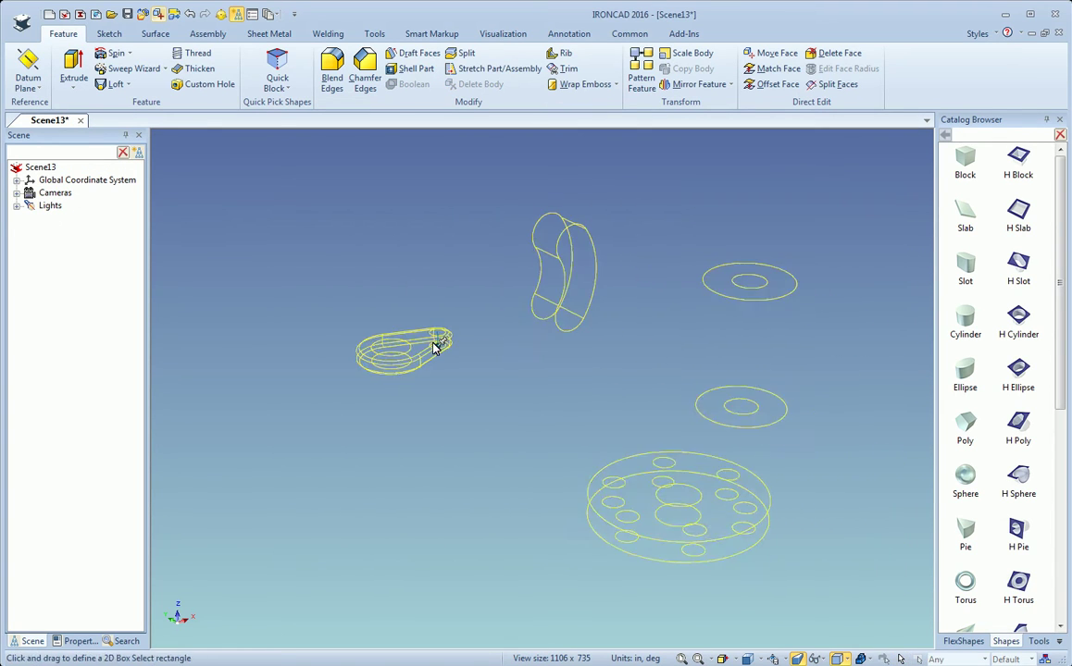
click(17, 192)
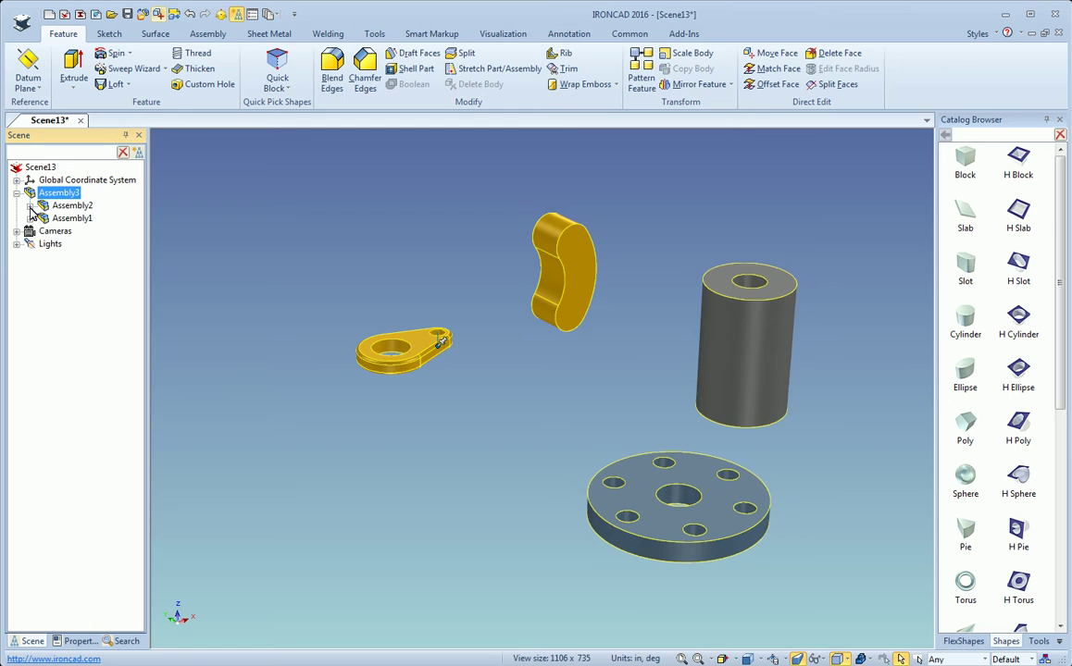
click(30, 206)
click(59, 220)
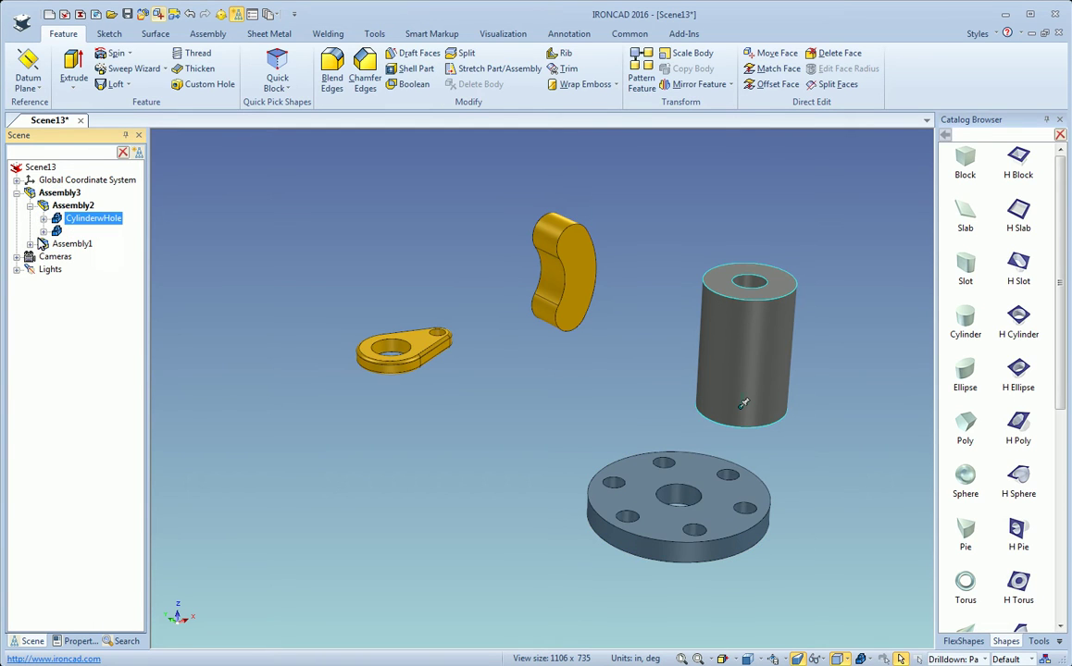
click(29, 243)
middle_drag(494, 445, 392, 216)
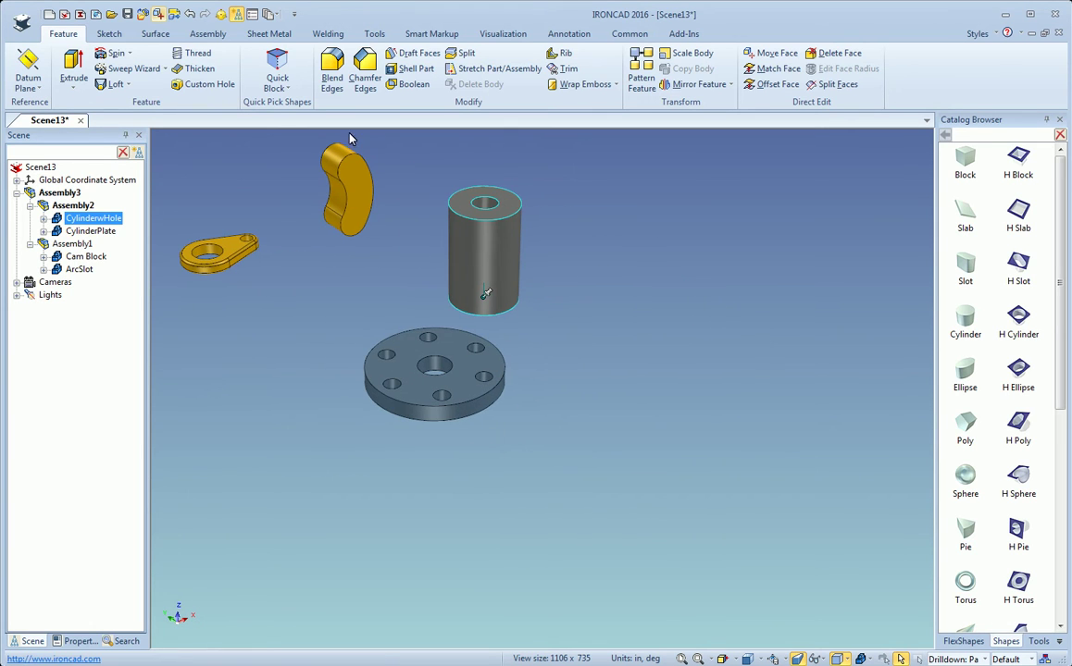
Import assembly3.X_T again with Import as reference geometry enabled and place this copy beside the first assembly
click(143, 14)
click(468, 269)
click(865, 509)
click(544, 320)
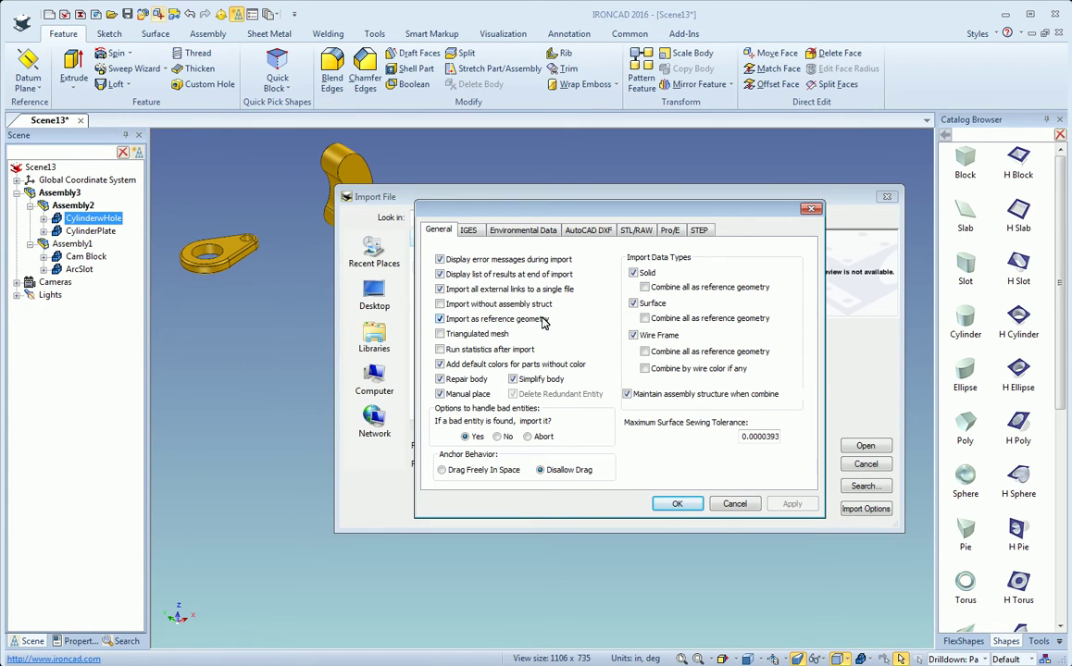
click(677, 504)
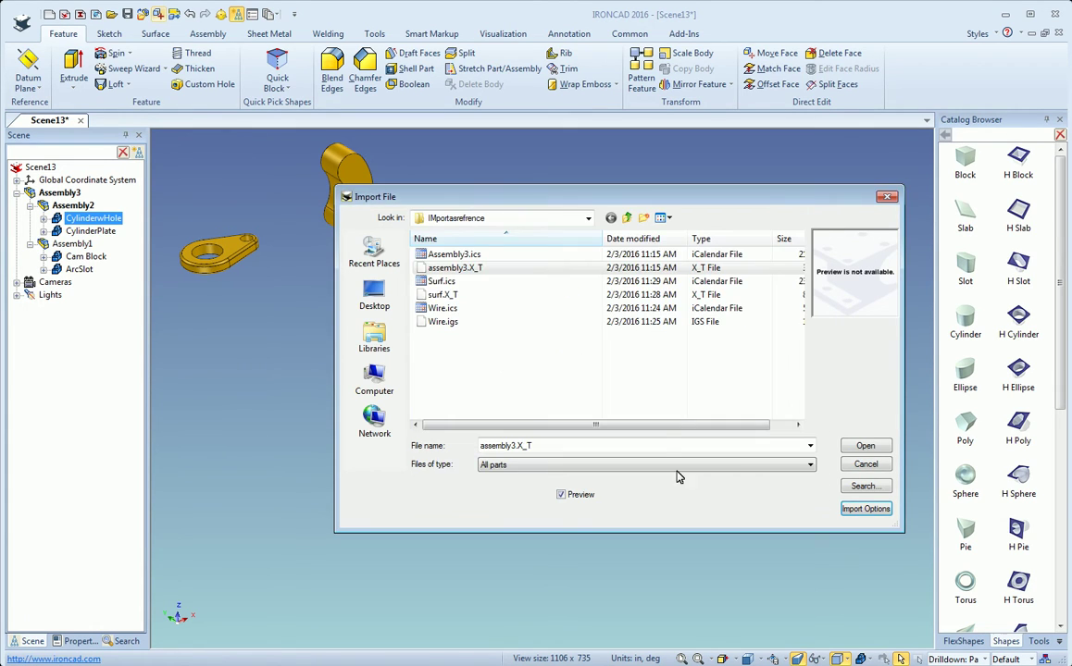
click(865, 447)
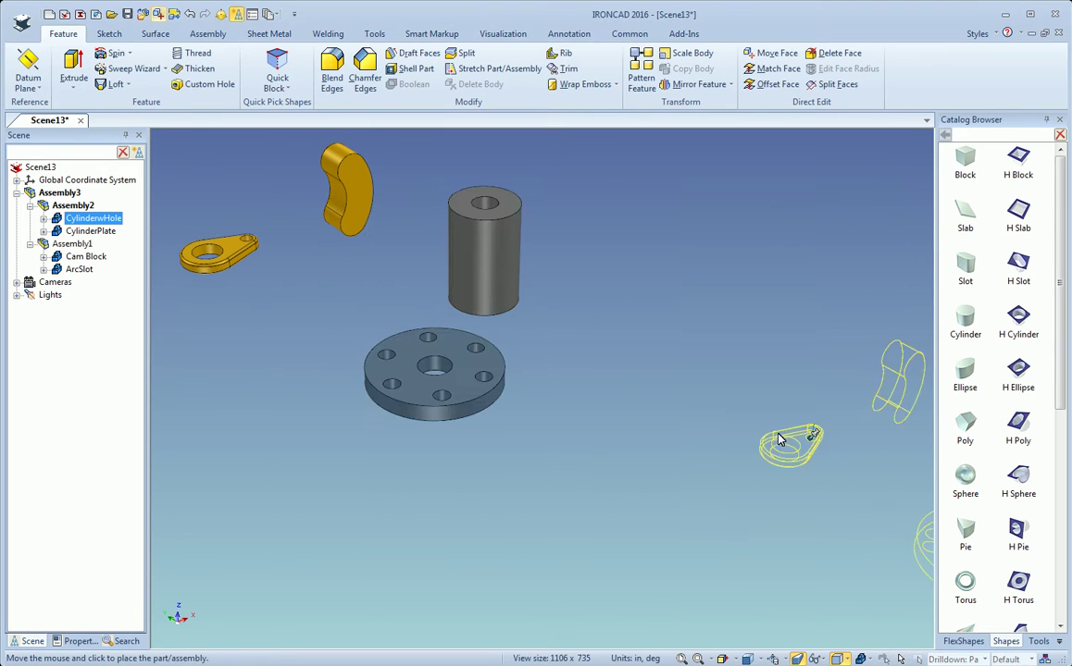
click(640, 435)
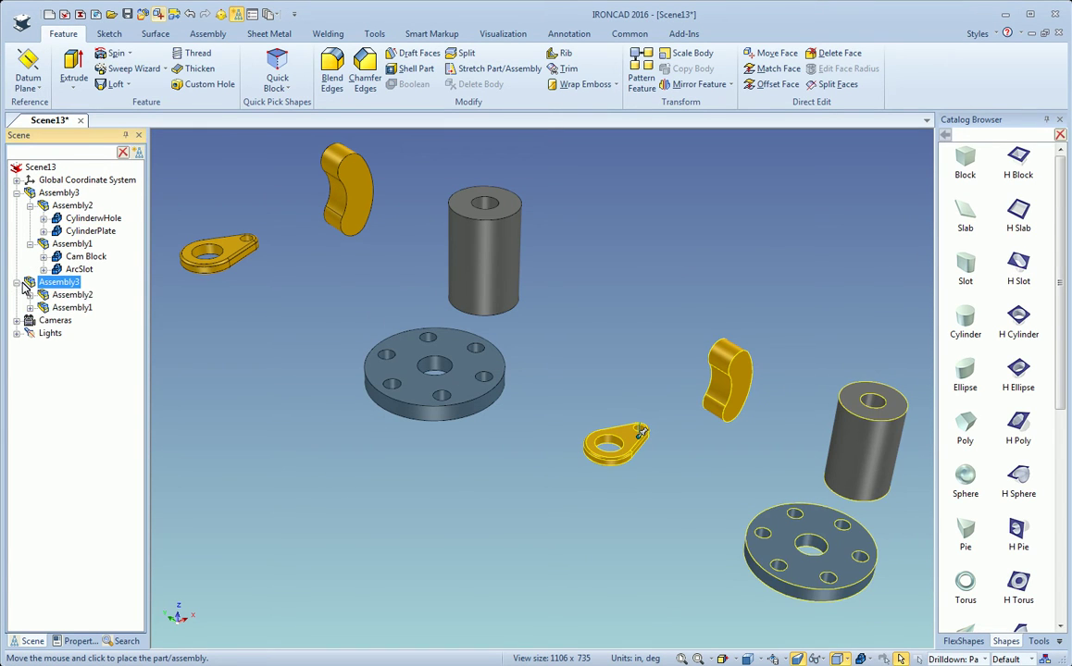
Expand Assembly2 of the second import and examine its CylinderwHole and CylinderPlate reference bodies
double_click(43, 296)
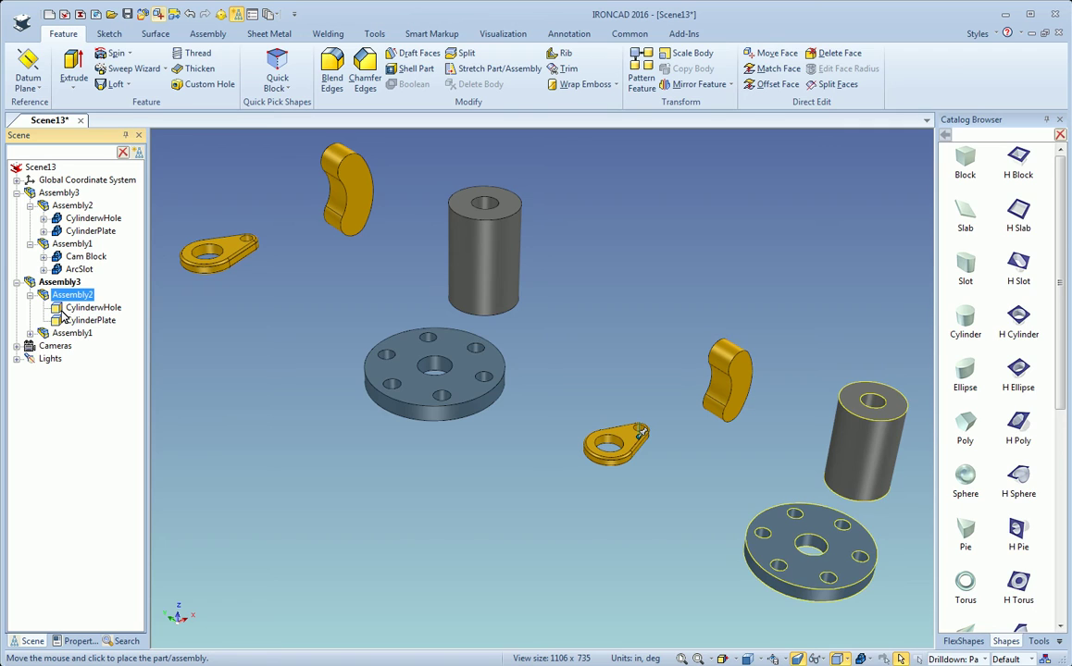
click(61, 308)
click(59, 320)
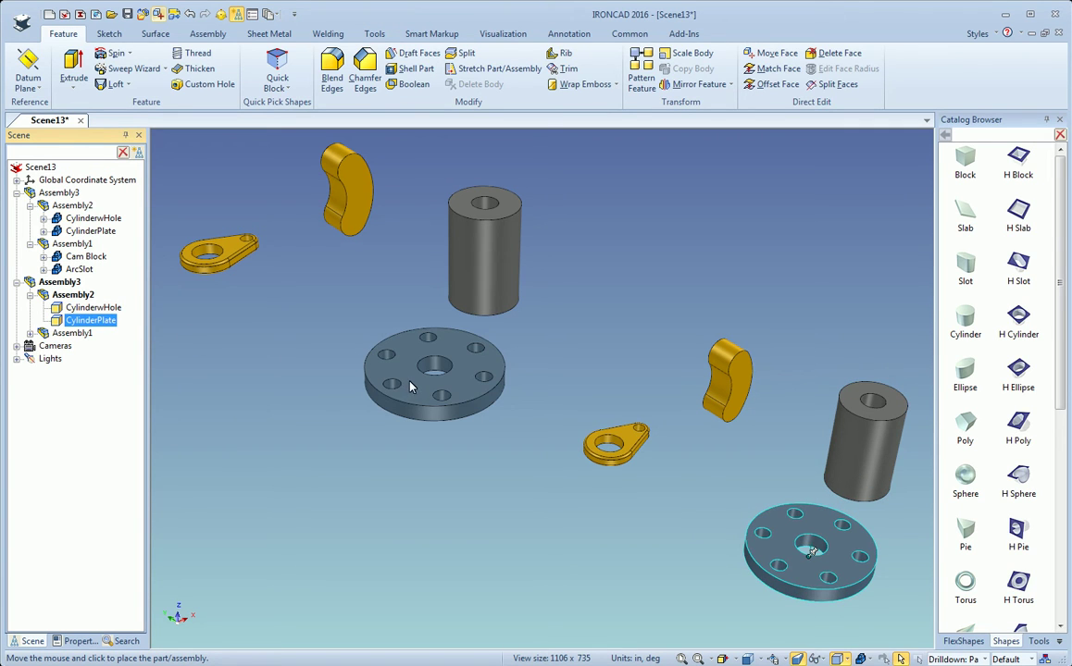
key(F2)
Add a catalog Cylinder to the top face of the reference cylinder and a Slot to the face of the reference arc-shaped part
drag(634, 495, 502, 437)
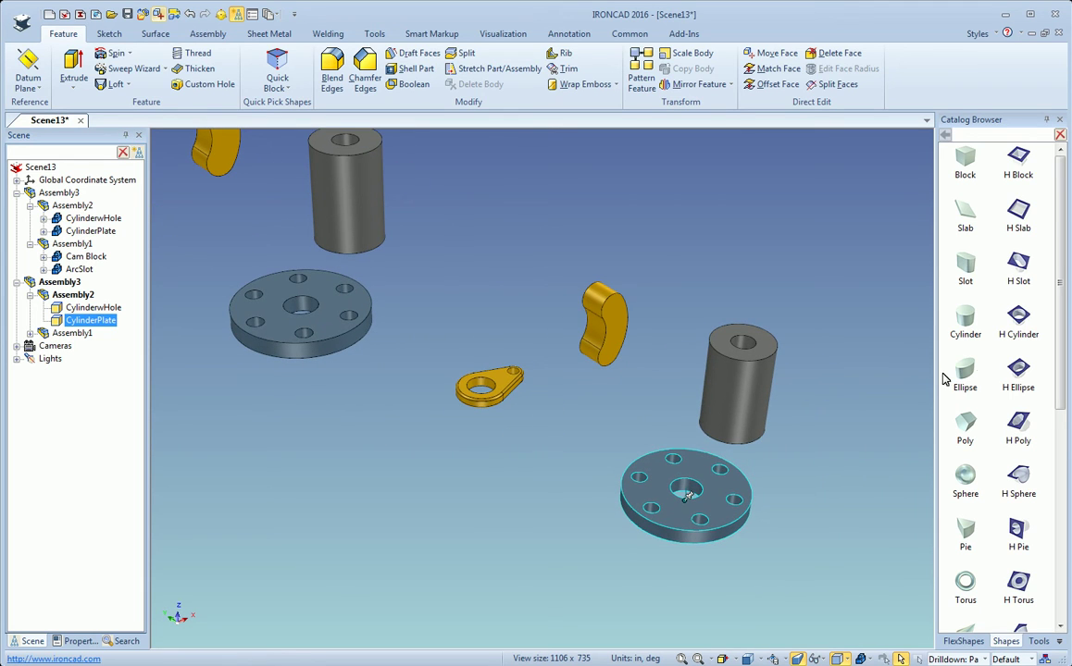
drag(967, 314, 748, 343)
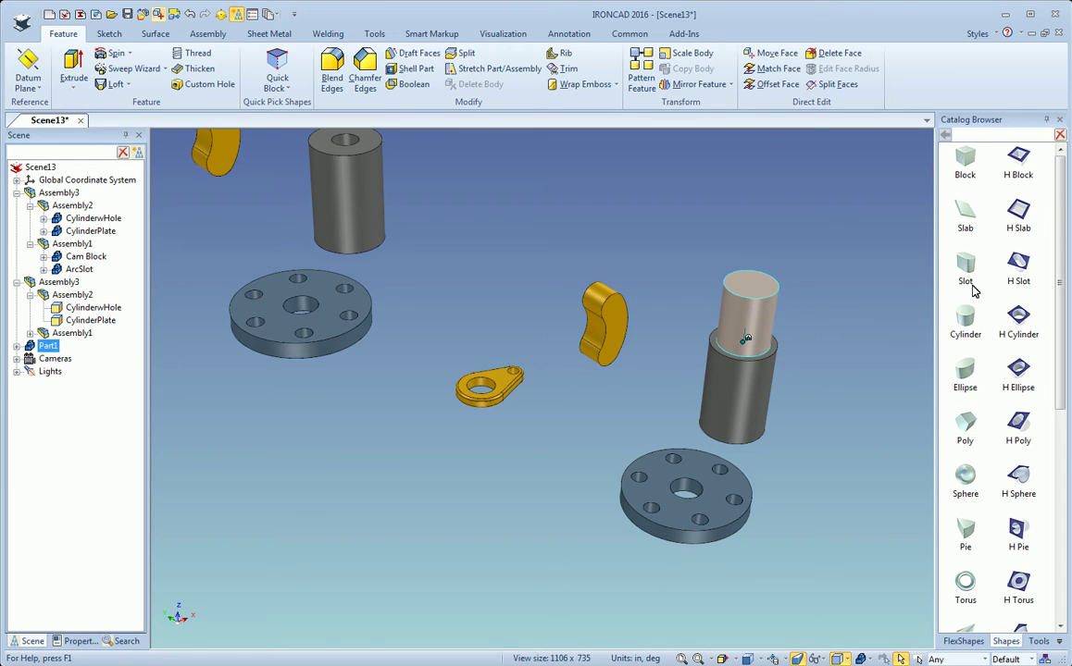
drag(624, 333, 624, 341)
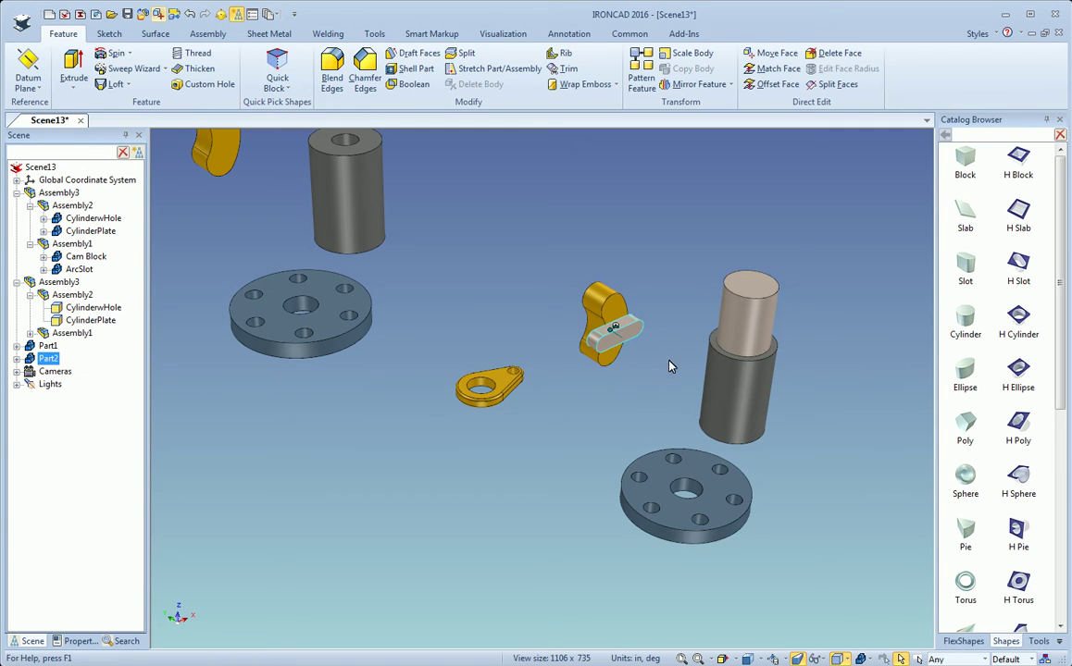
Drill down through the second imported assembly to select its CylinderwHole reference body in the 3D scene
middle_drag(670, 367, 622, 367)
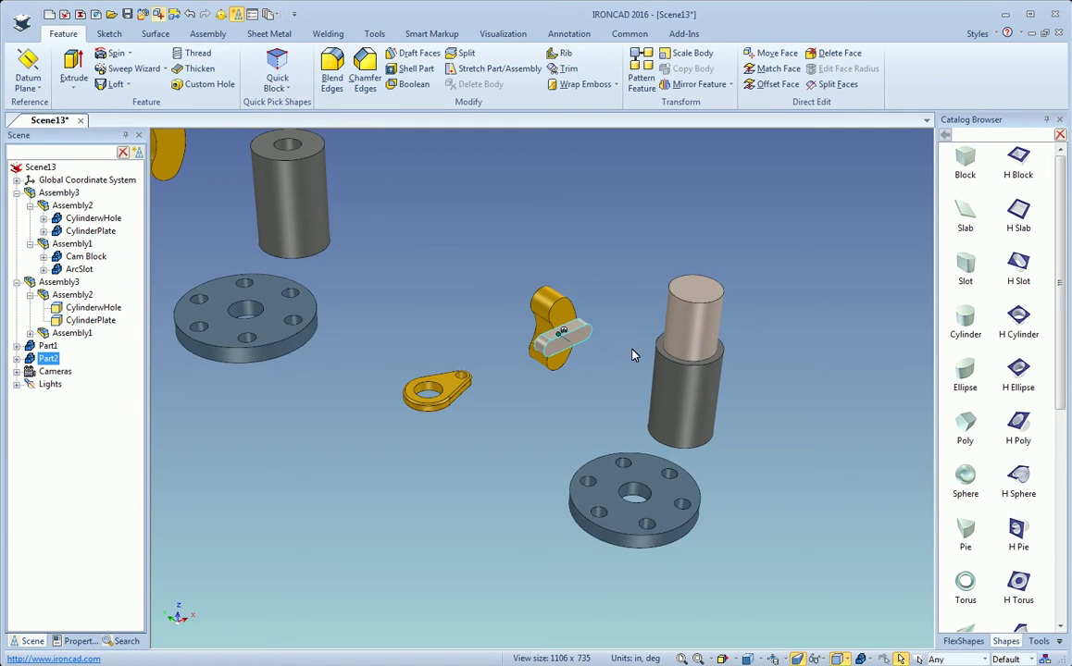
click(685, 384)
click(686, 384)
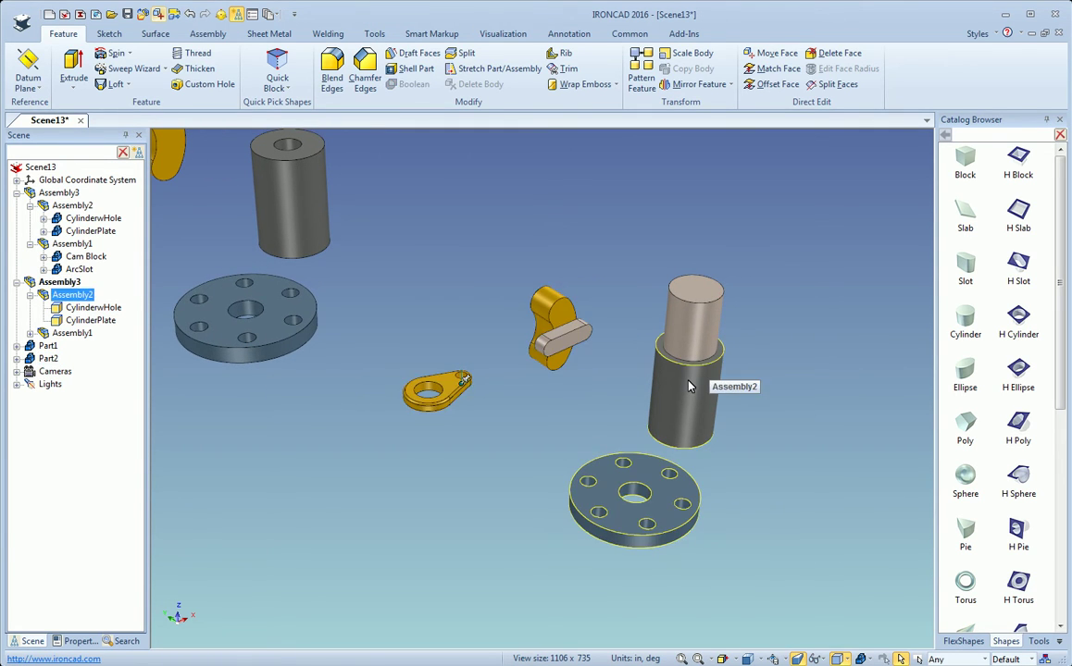
click(686, 385)
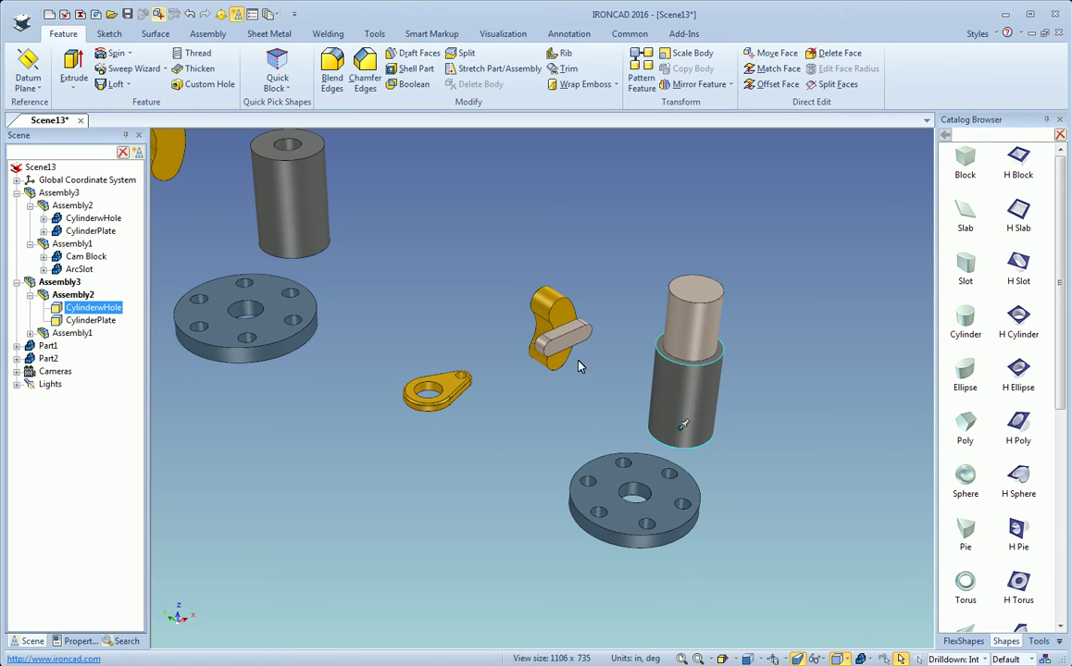
Import assembly3.X_T with all solids combined as reference geometry, place it in open space, and inspect the combined body under Assembly2
click(160, 16)
click(462, 268)
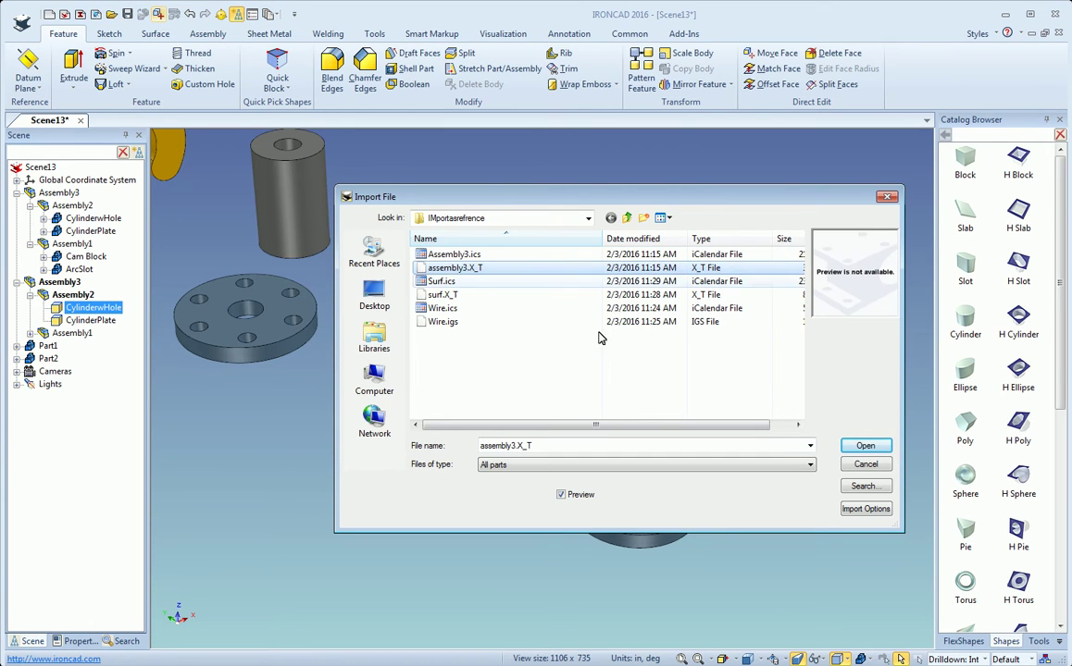
click(864, 508)
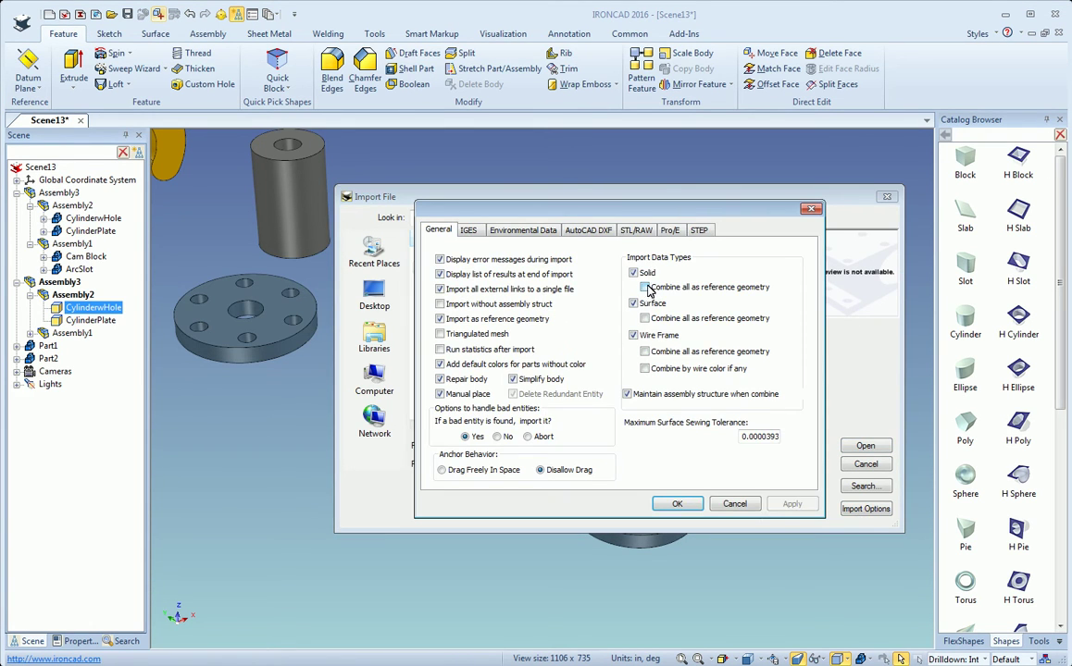
click(685, 503)
click(858, 448)
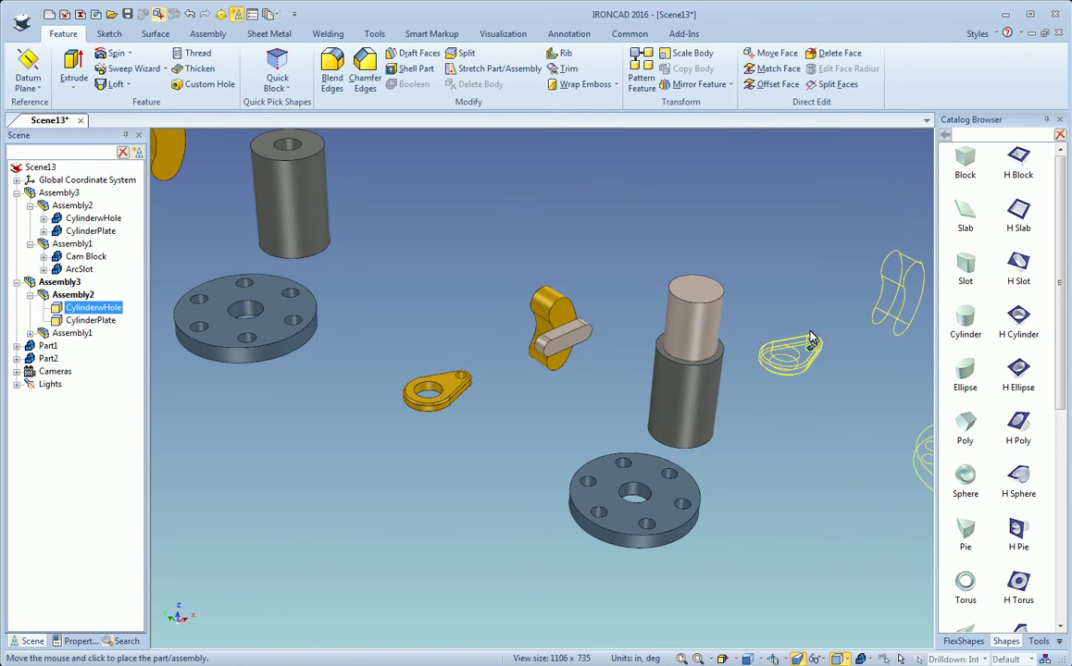
click(435, 294)
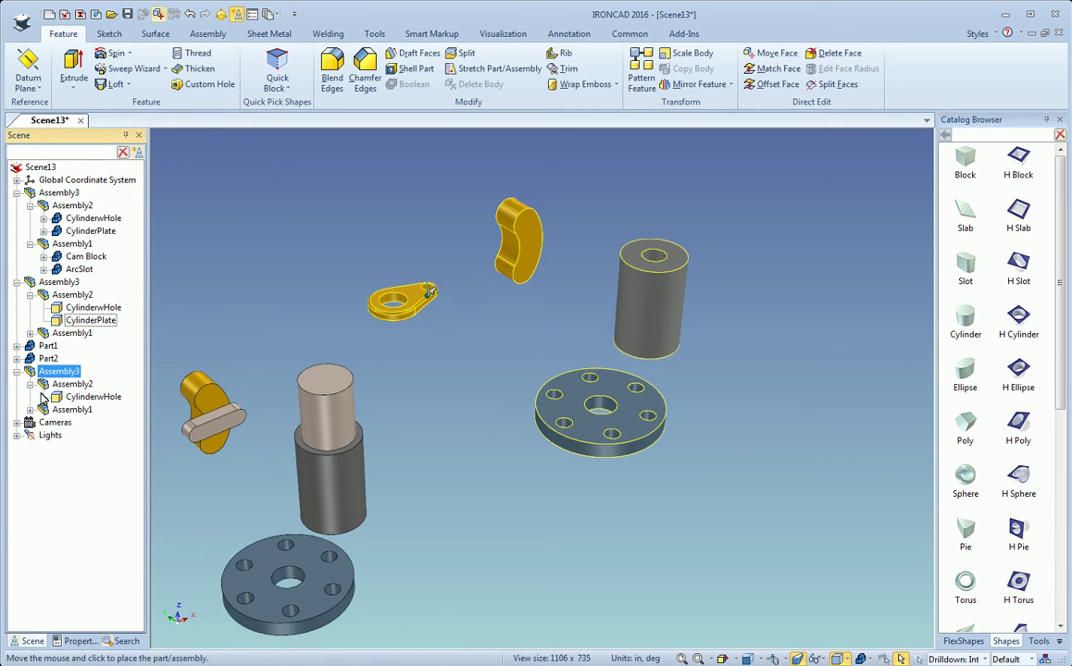
click(63, 397)
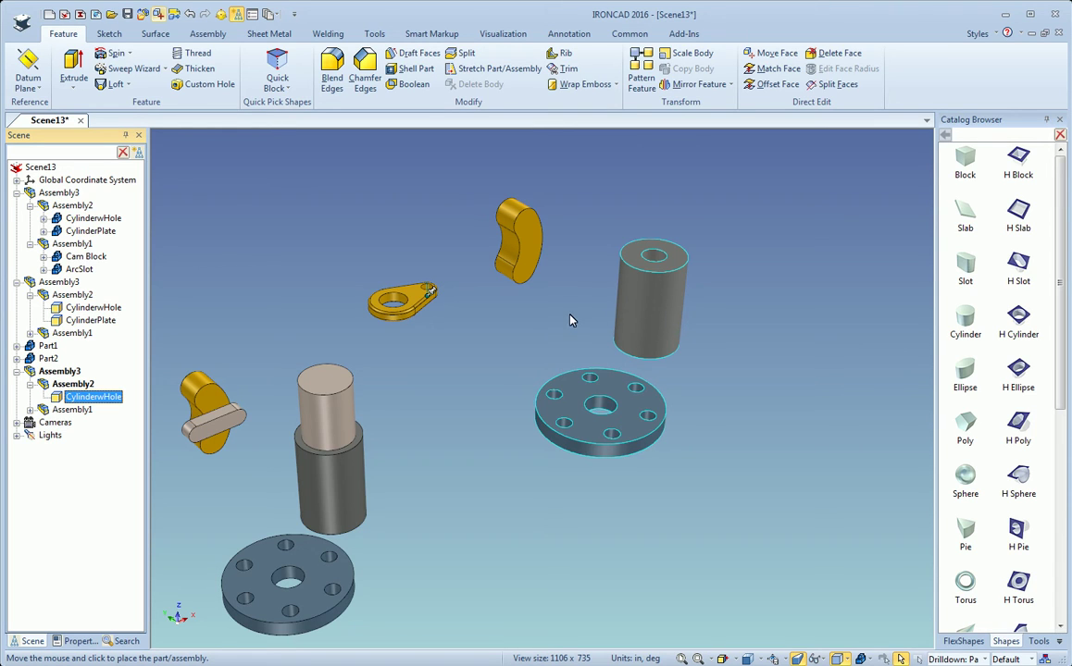
click(550, 296)
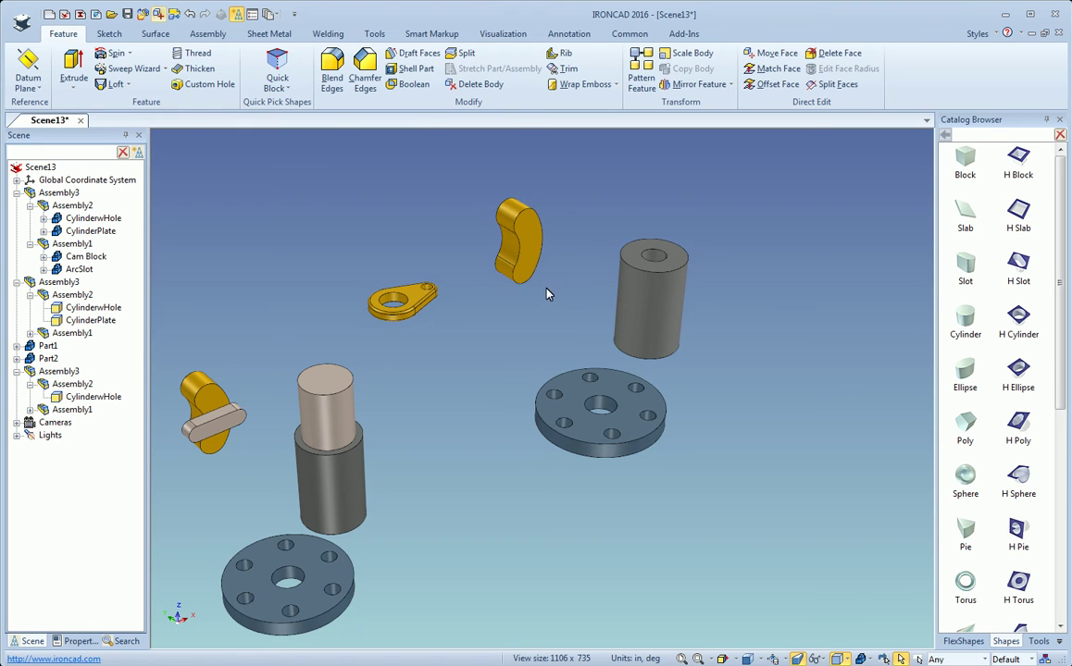
Import and place assembly3.X_T with Maintain assembly structure when combine turned off, and select the single combined body in its tree
middle_drag(465, 264, 546, 366)
click(167, 21)
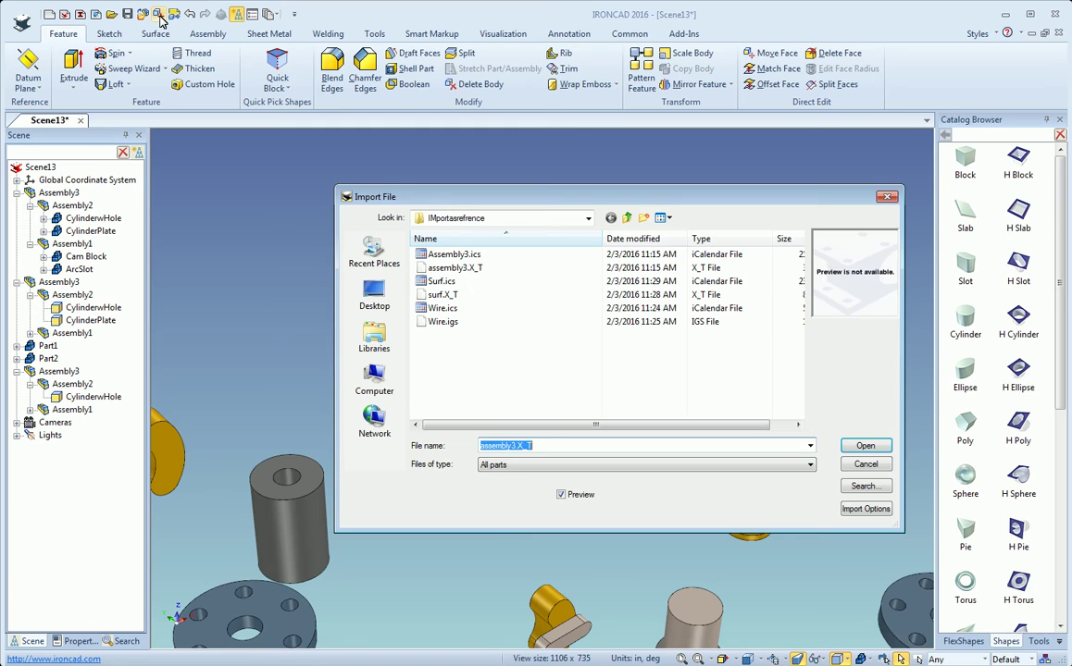
click(455, 267)
click(865, 509)
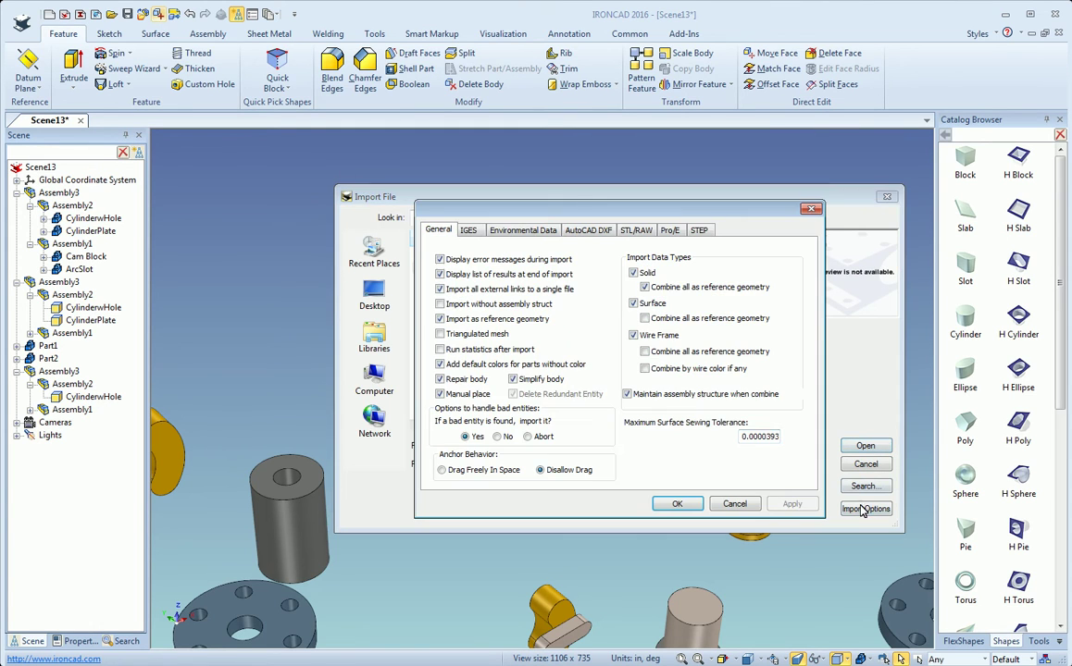
click(663, 397)
click(676, 504)
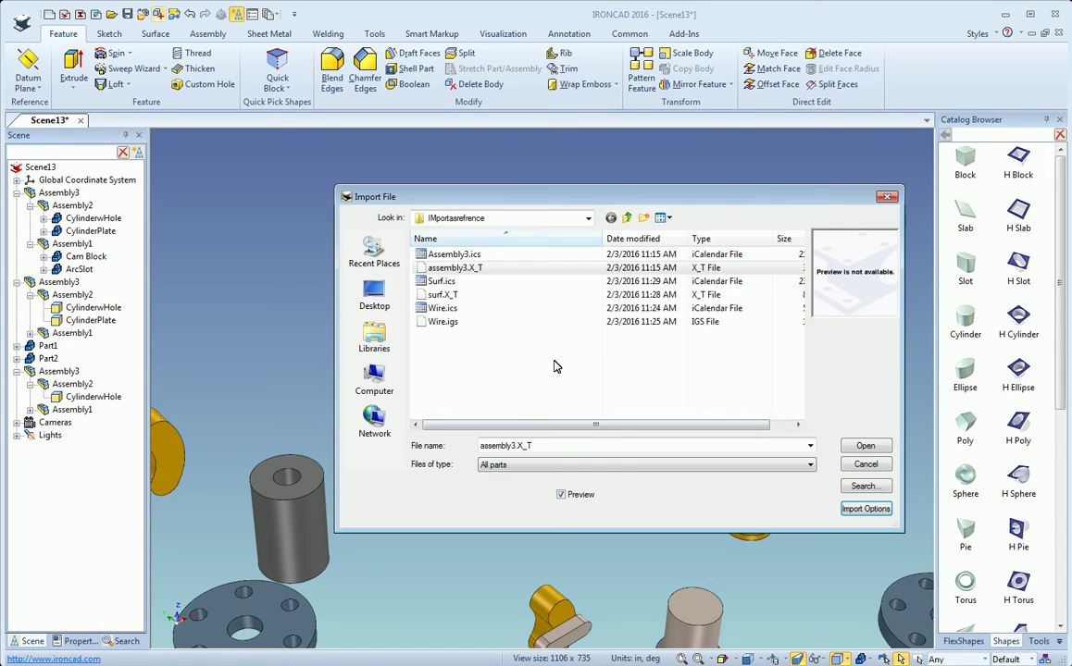
click(862, 449)
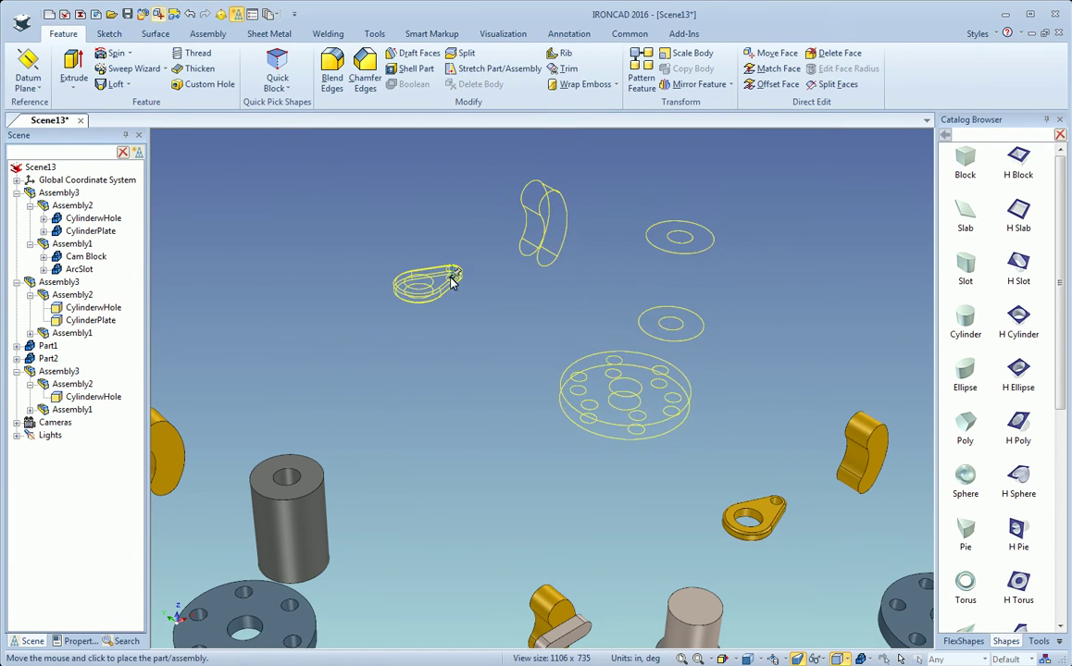
click(17, 422)
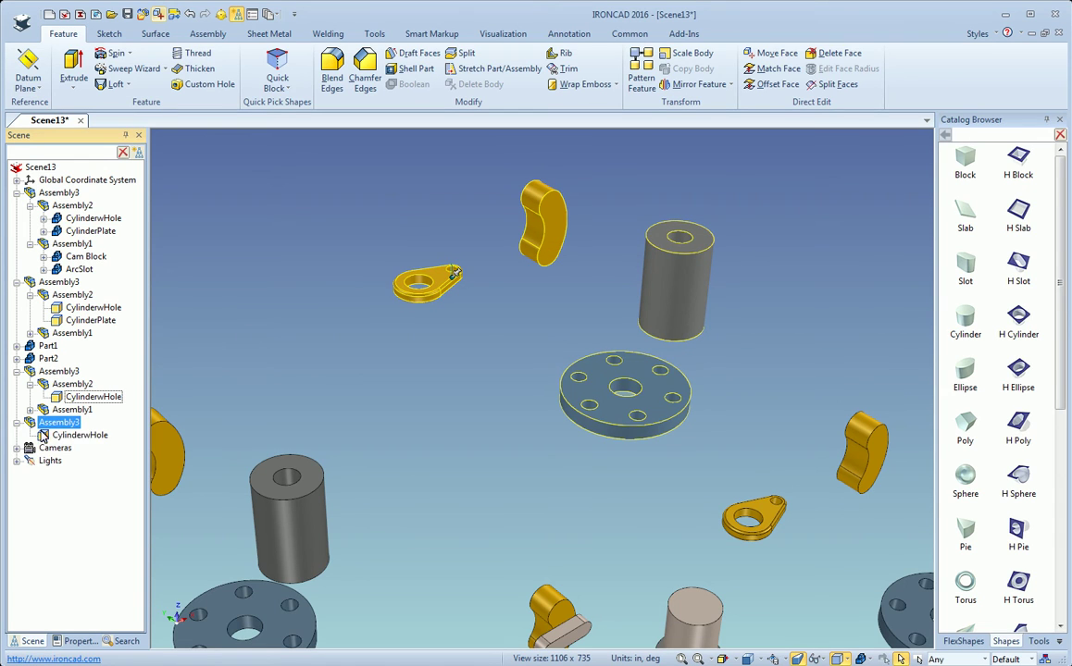
click(48, 434)
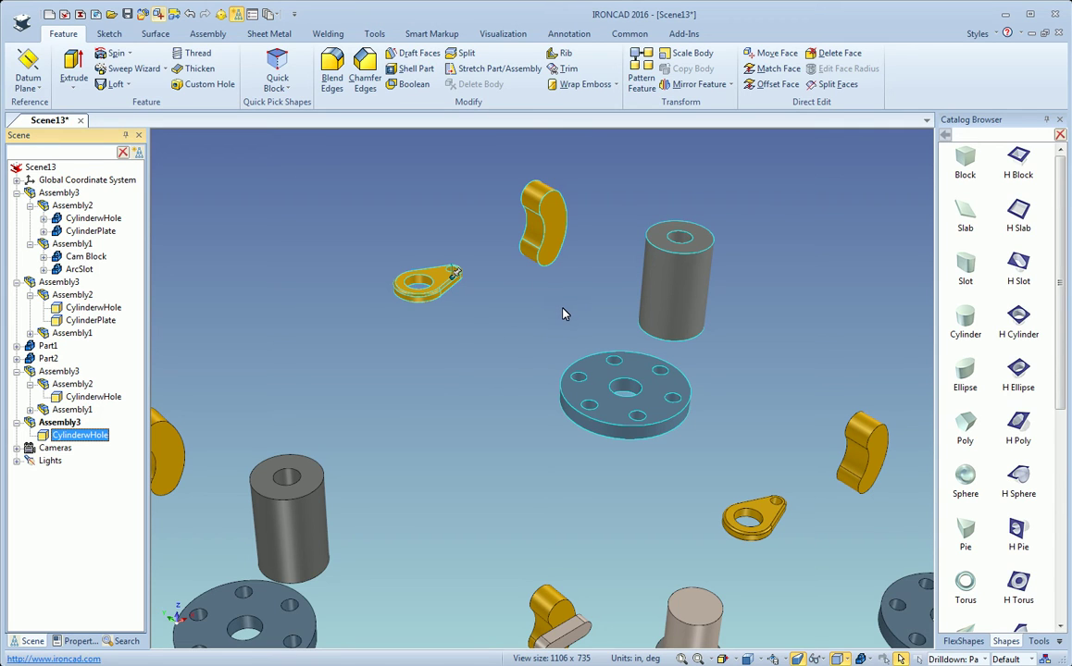
Delete all imported assemblies and added parts from the scene
middle_drag(563, 313, 502, 362)
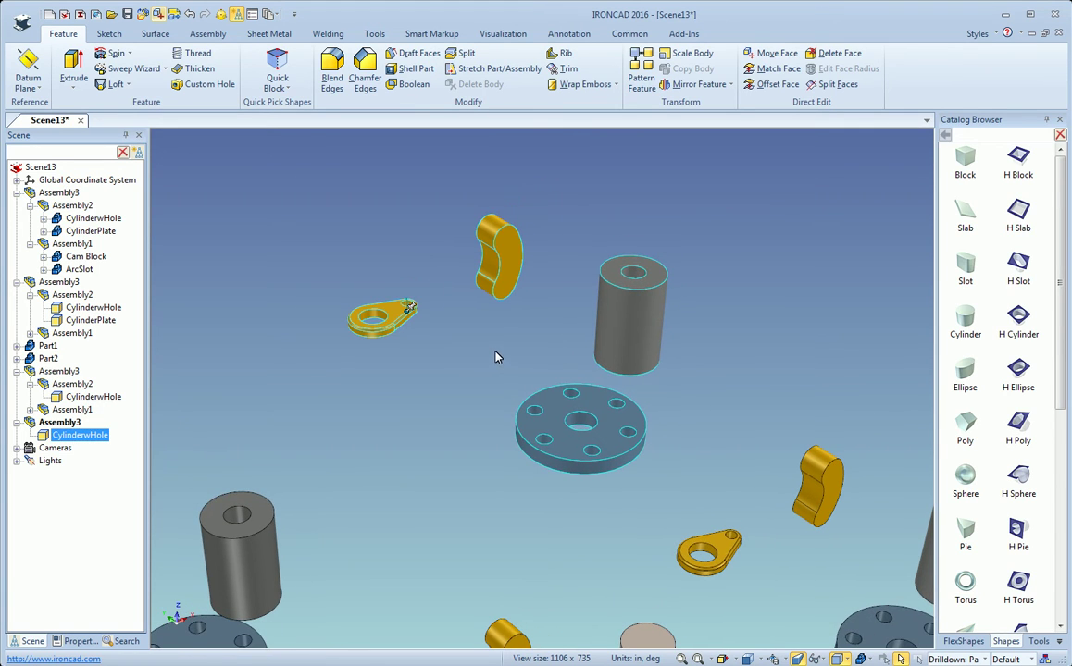
key(ctrl+a)
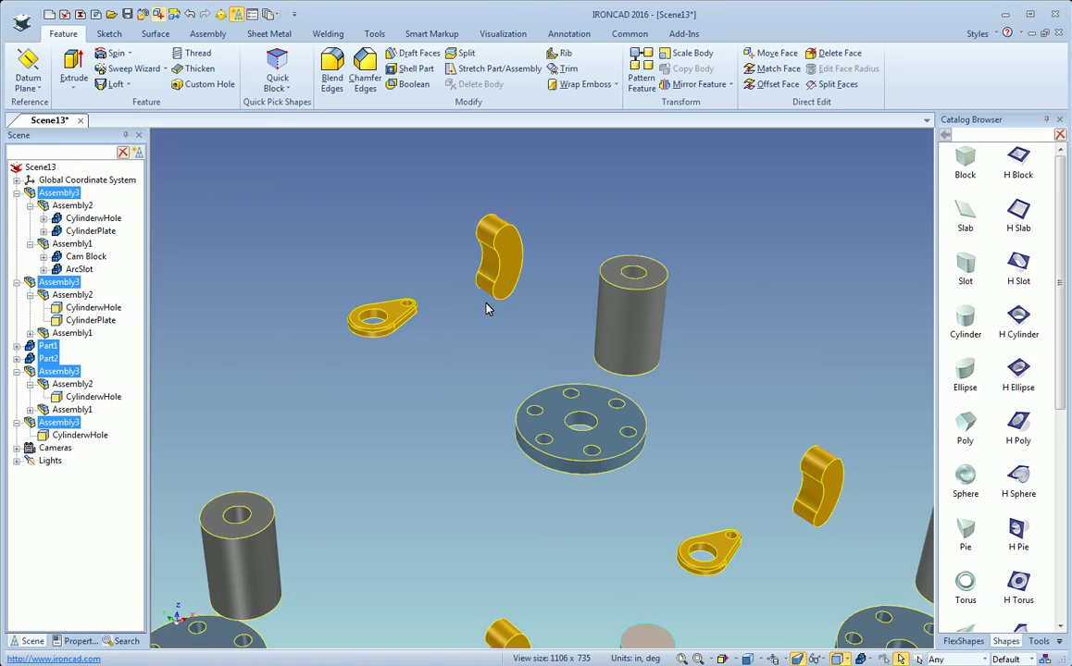
key(Delete)
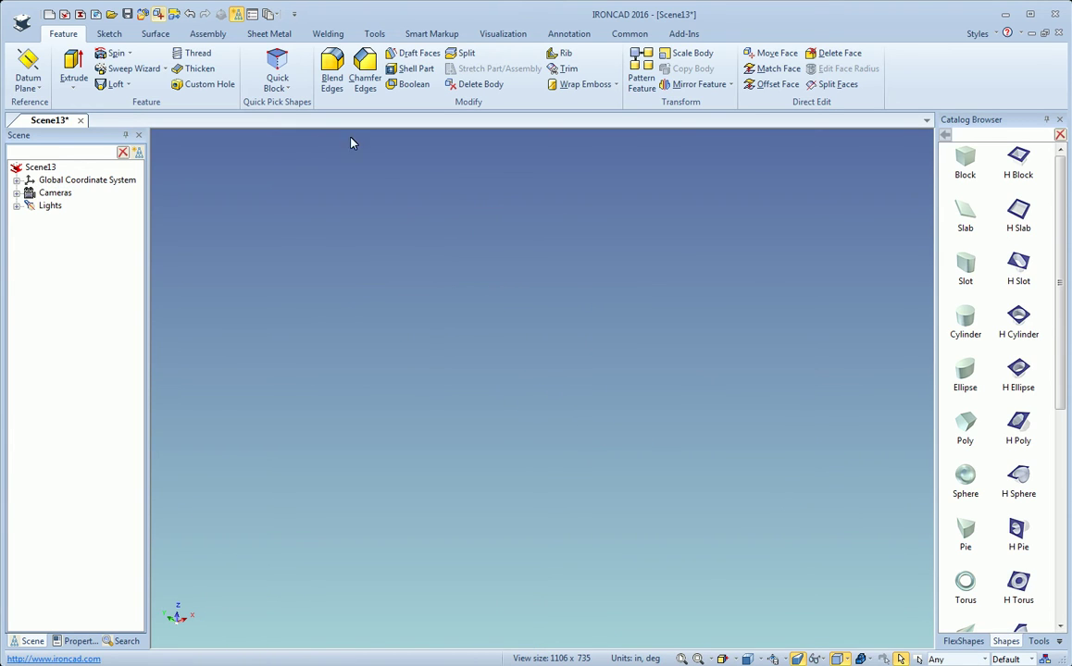
Import surf.X_T with all surfaces combined as reference geometry and place it in the scene
click(145, 13)
click(454, 254)
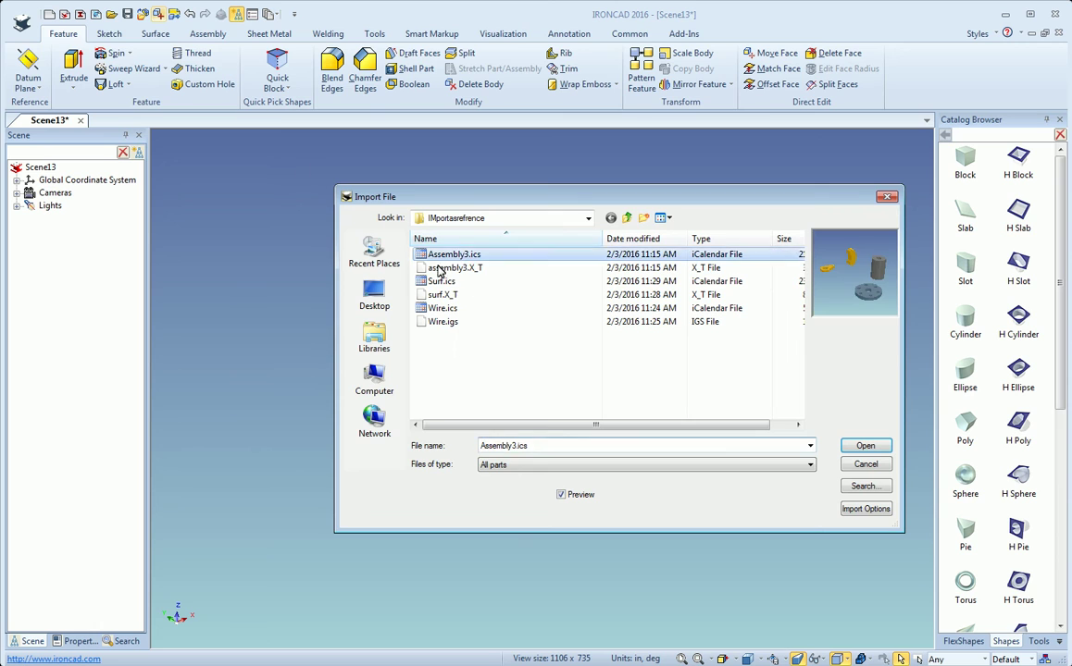
click(451, 294)
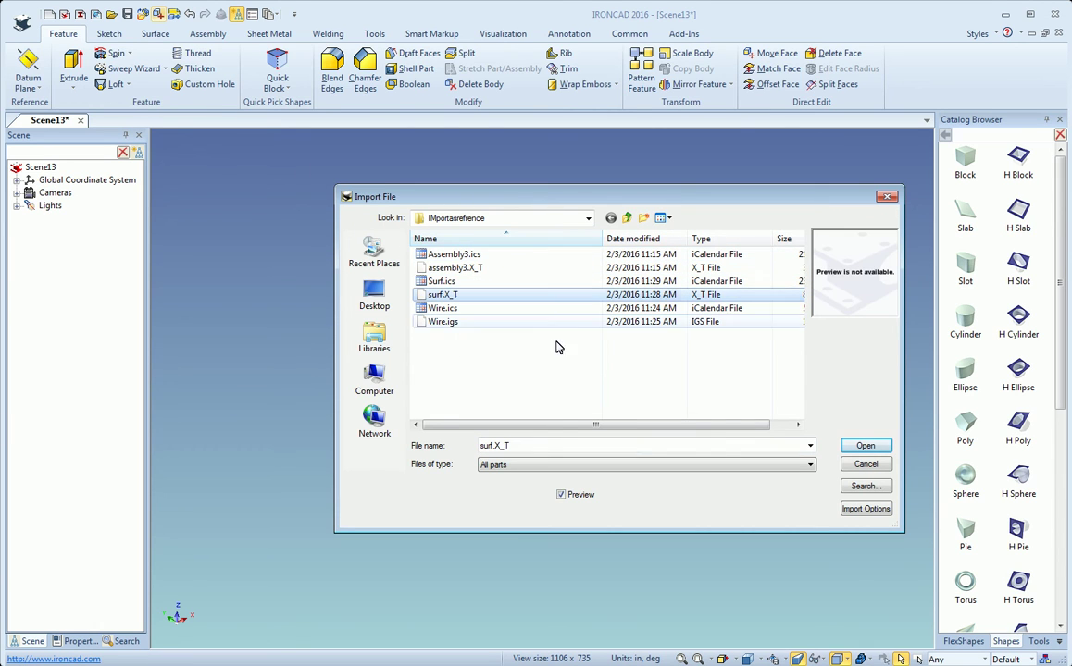
click(867, 509)
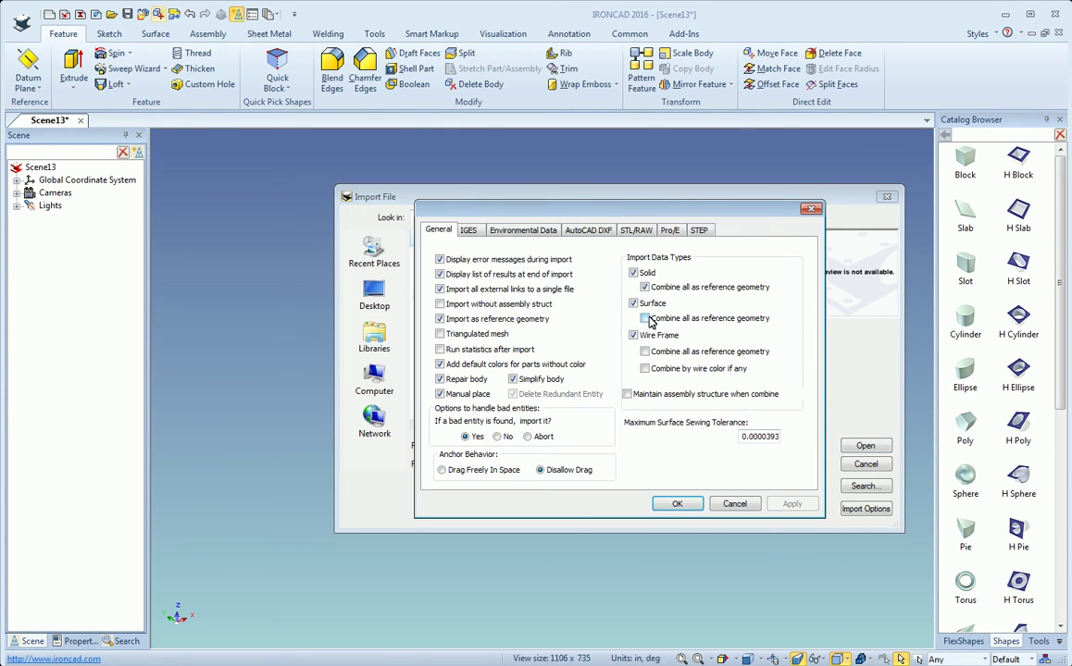
click(676, 504)
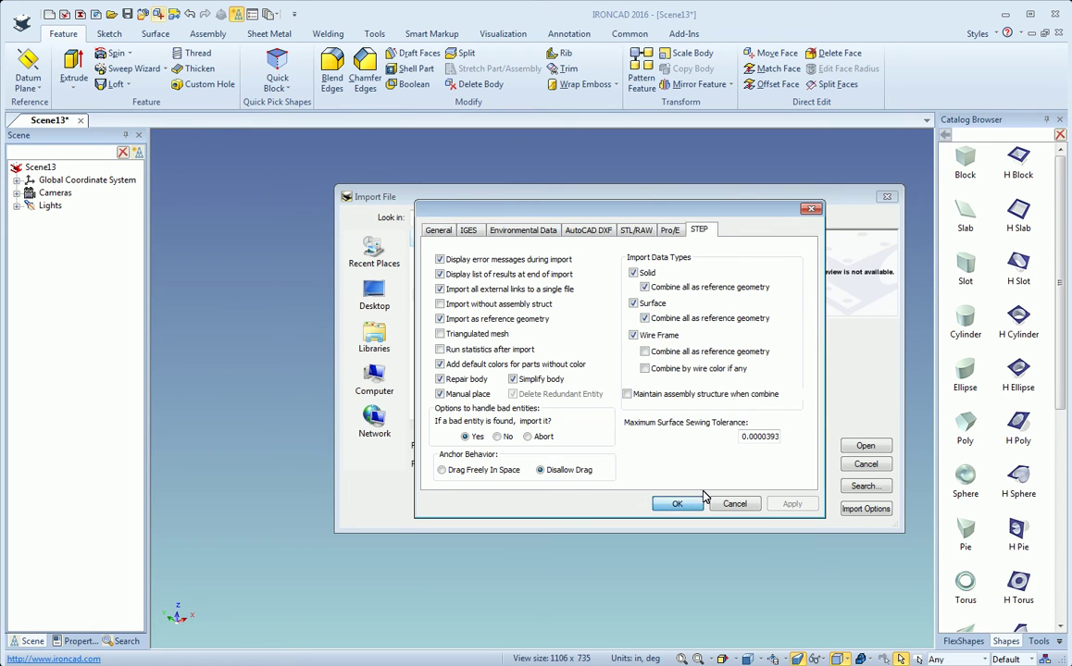
click(862, 447)
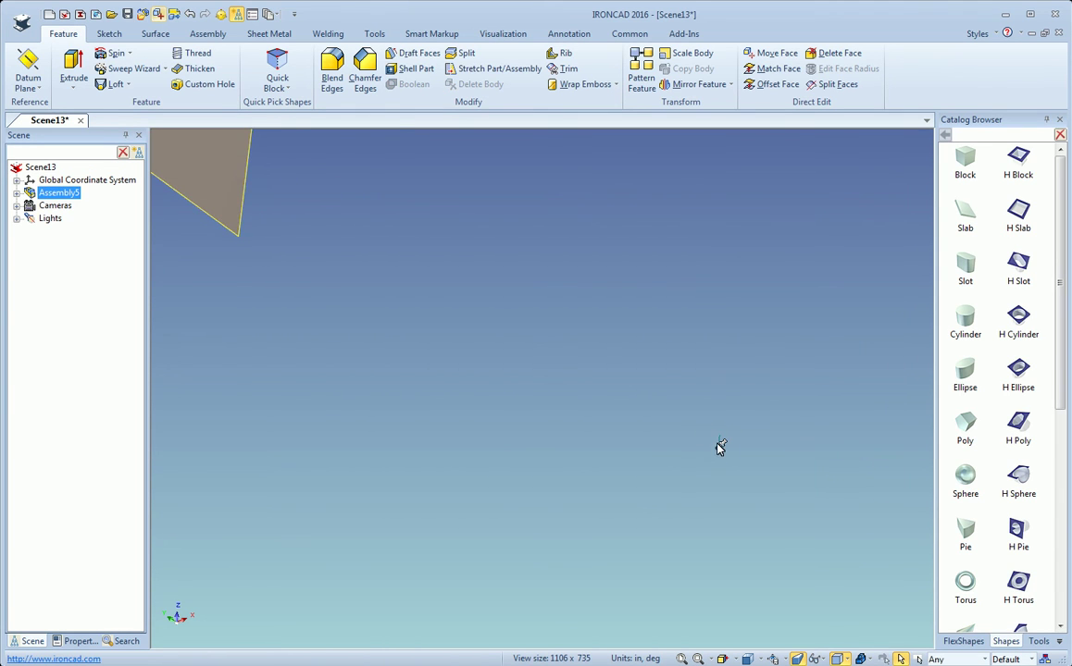
middle_drag(605, 452, 388, 463)
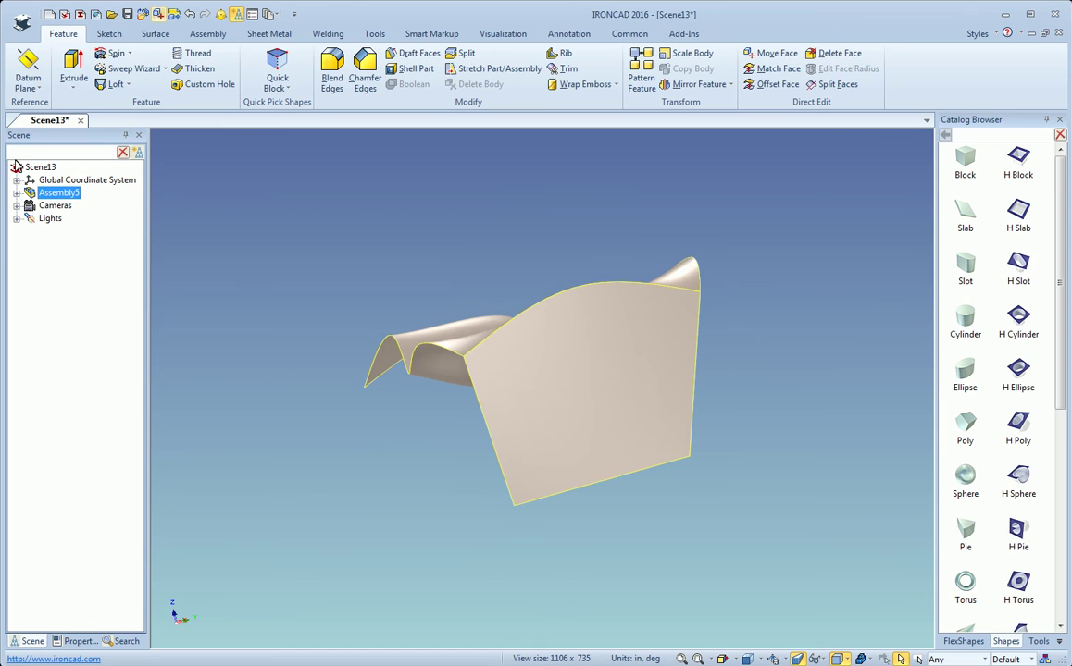
Expand the imported surface assembly, inspect its combined surface body from another angle, and delete that body
double_click(25, 195)
click(42, 210)
middle_drag(294, 316, 599, 517)
key(Delete)
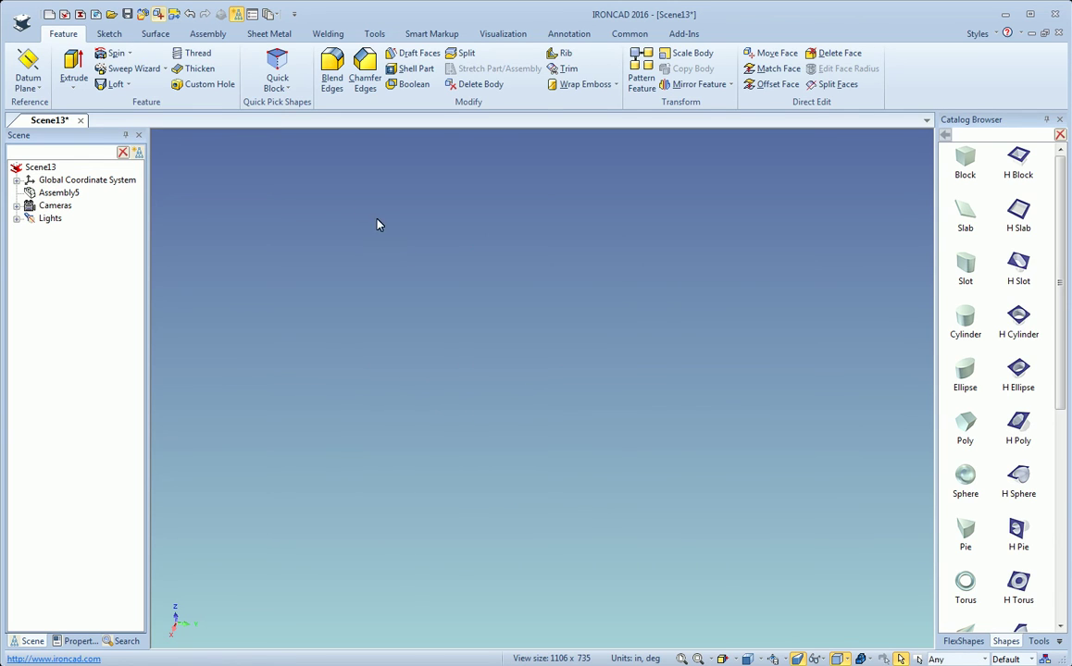
Import Wire.igs with all wire frame data combined as reference geometry and place it in the scene
click(144, 14)
click(446, 281)
click(446, 323)
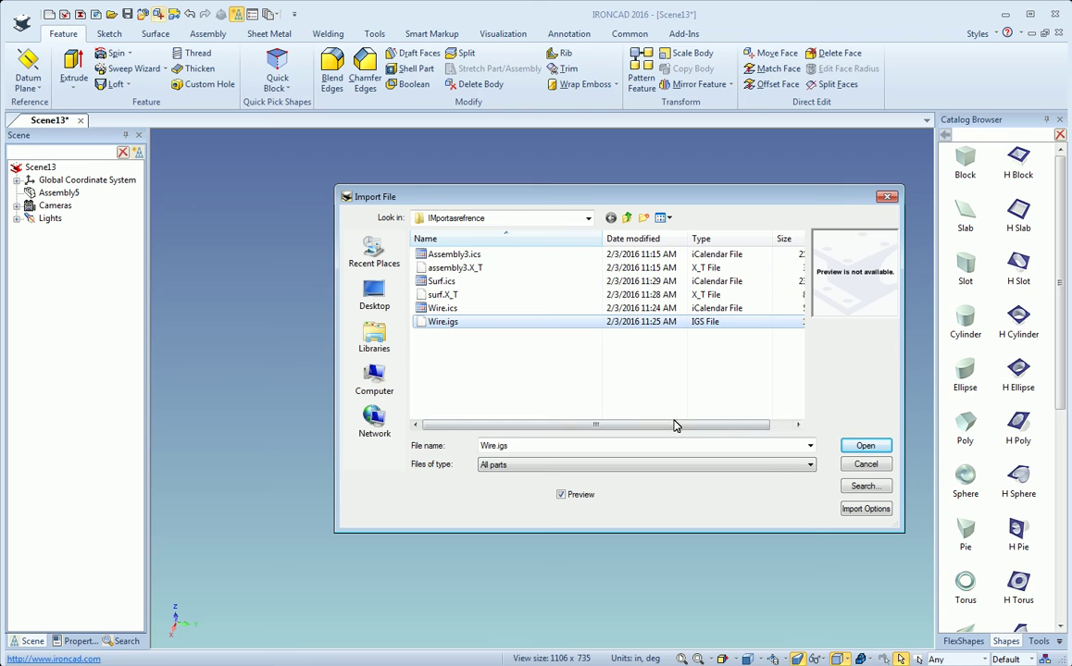
click(859, 509)
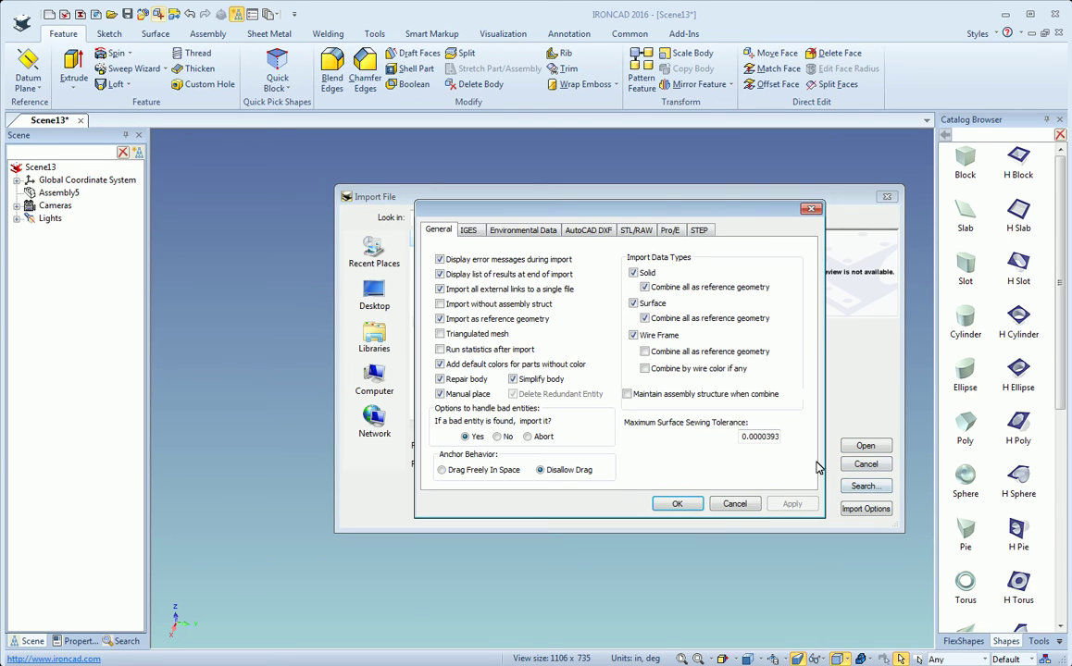
click(655, 357)
click(678, 504)
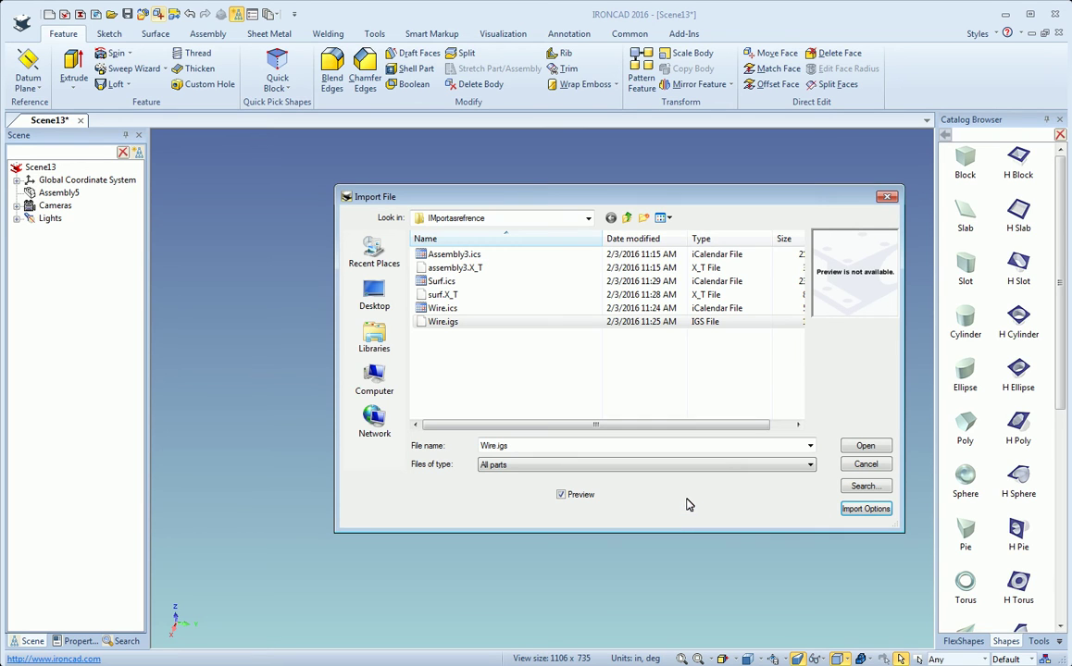
click(863, 448)
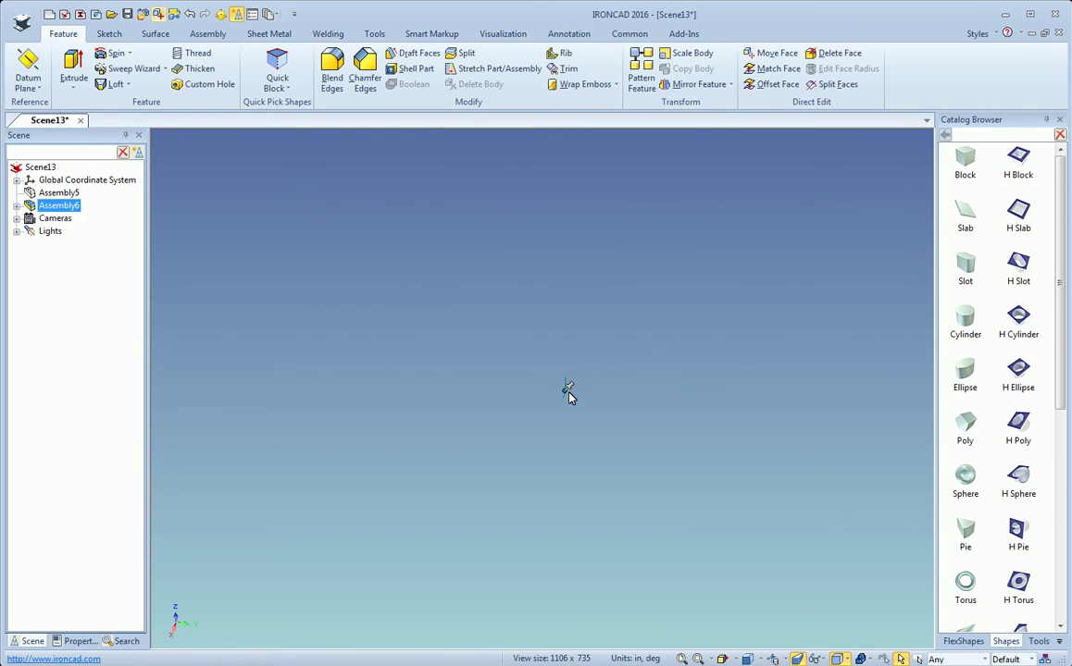
middle_drag(406, 444, 476, 413)
Expand the imported wire assembly in the scene tree and select its single combined wireframe part
click(17, 206)
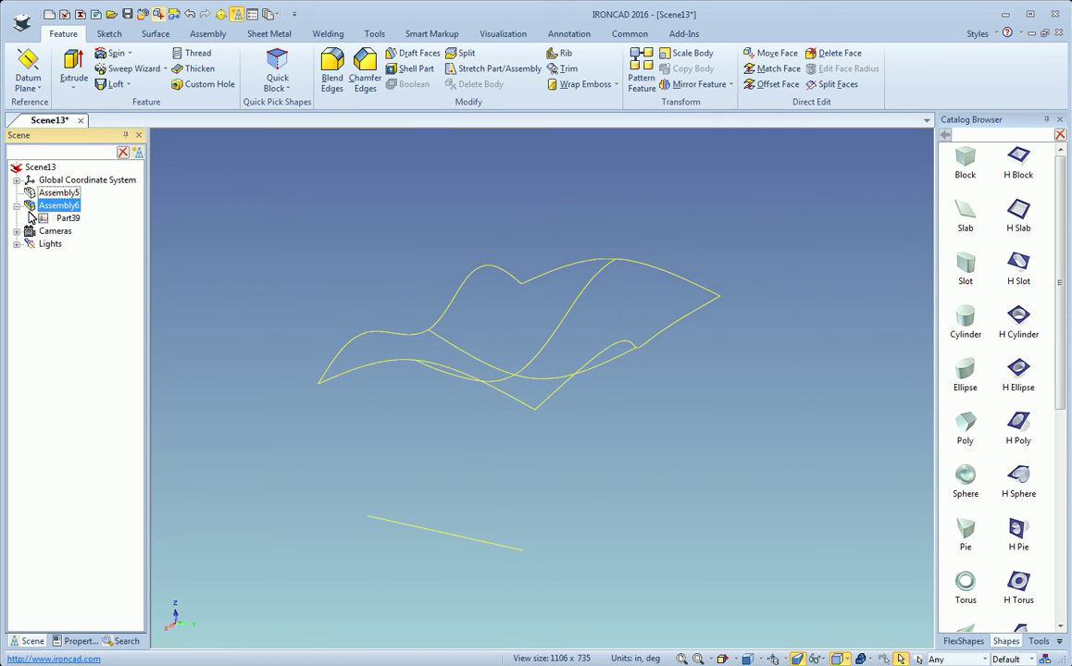
click(51, 218)
middle_drag(587, 413, 604, 452)
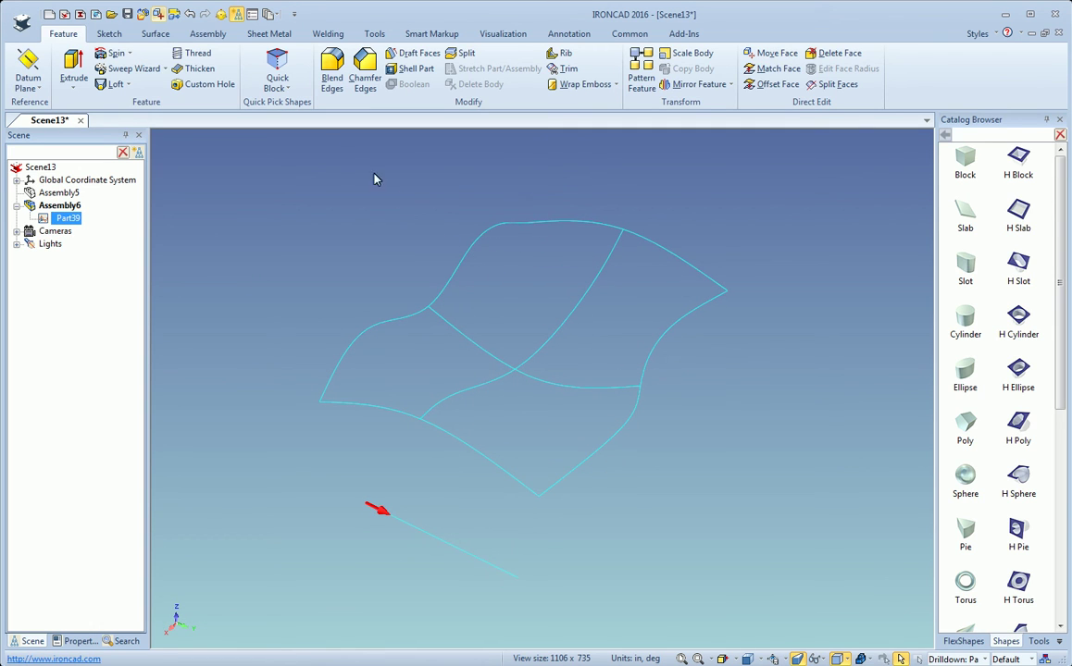
Start a Mesh Surface and pick the left, middle and right crossing wireframe curves as its U curves
click(155, 34)
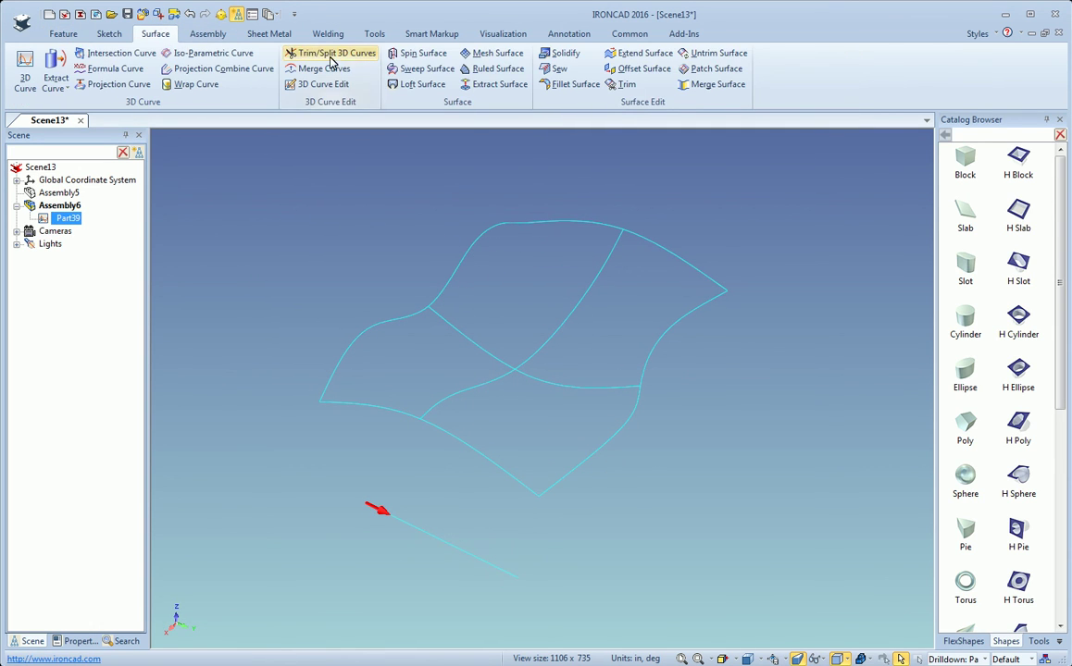
click(493, 55)
click(359, 344)
click(468, 404)
click(571, 470)
Pick the front, middle and back wireframe curves as V curves and create the mesh surface
click(111, 296)
click(505, 470)
click(613, 387)
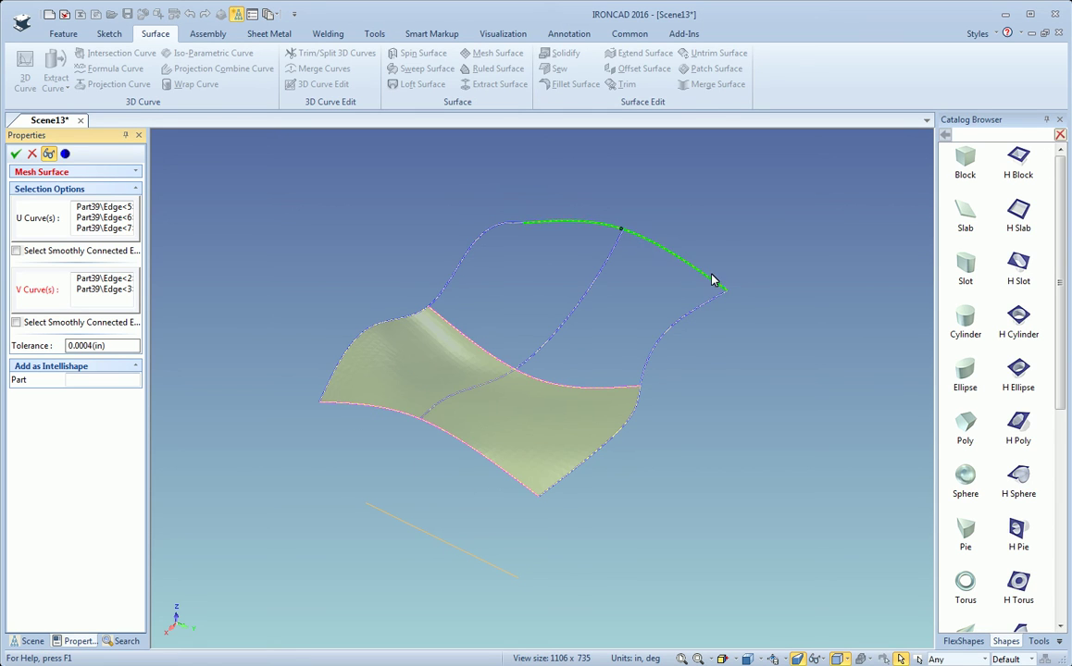
click(713, 283)
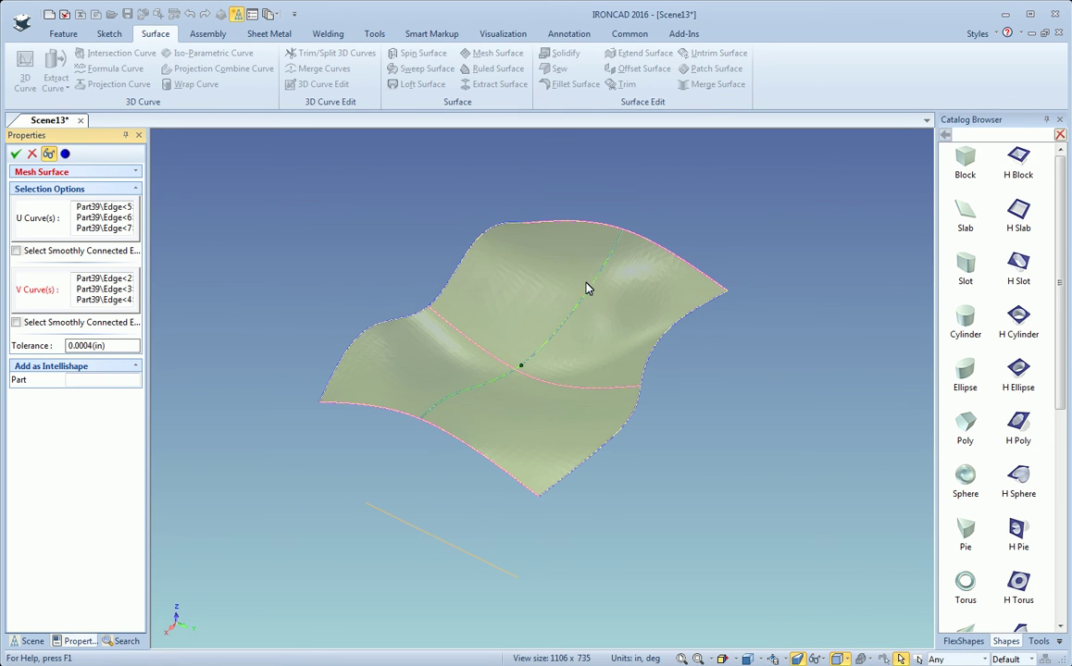
click(16, 154)
mouse_move(265, 302)
mouse_down()
mouse_move(258, 282)
mouse_move(260, 294)
mouse_up()
drag(350, 360, 326, 360)
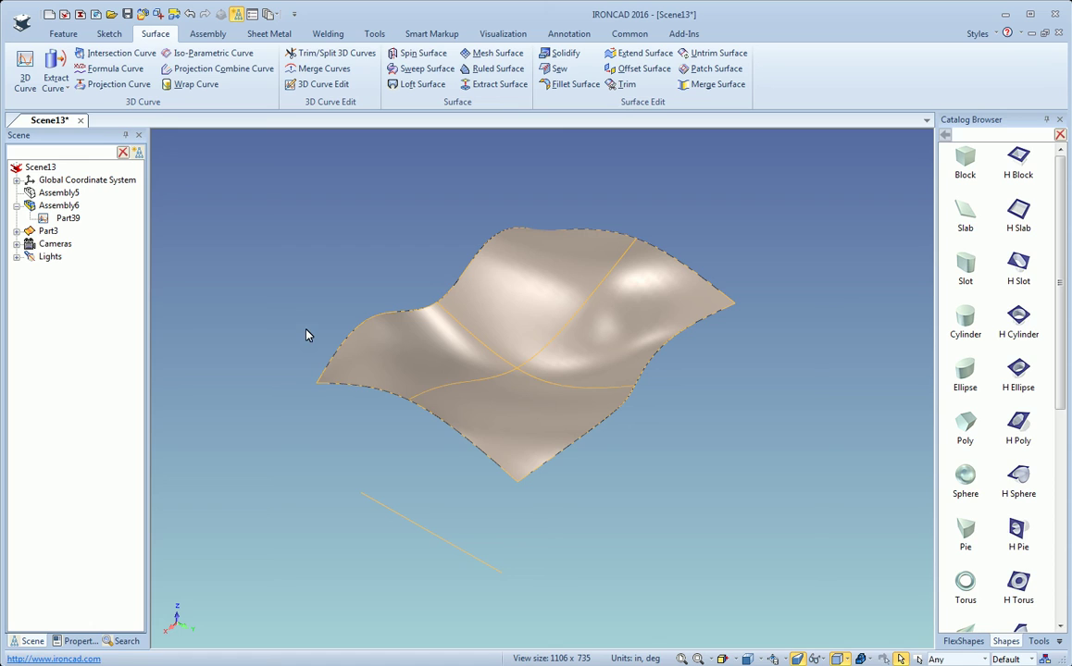